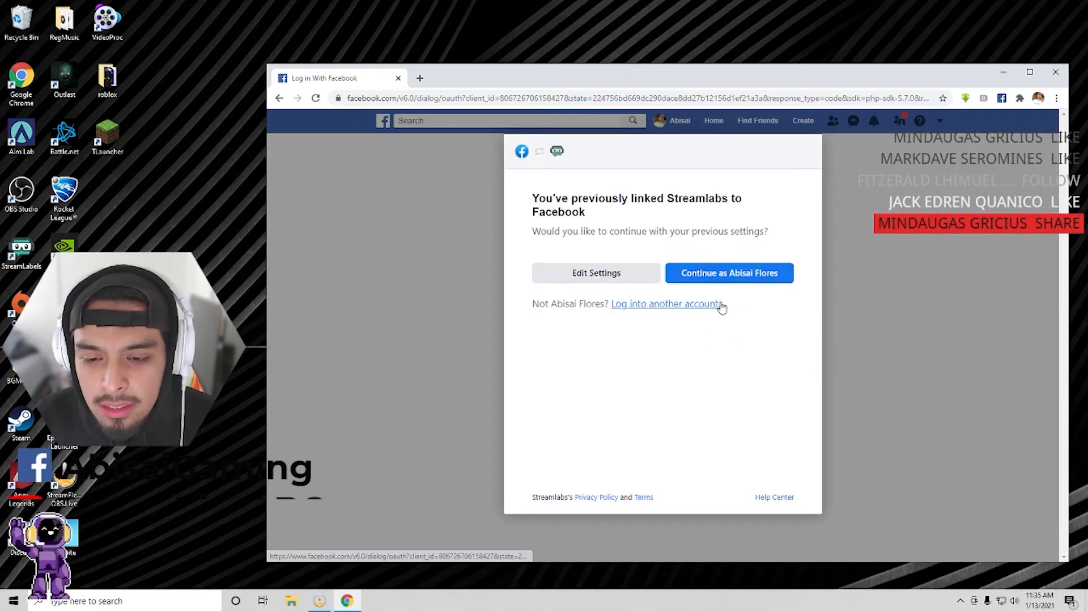
Continue the Streamlabs login with the linked Facebook account and maximize the browser window.
click(755, 280)
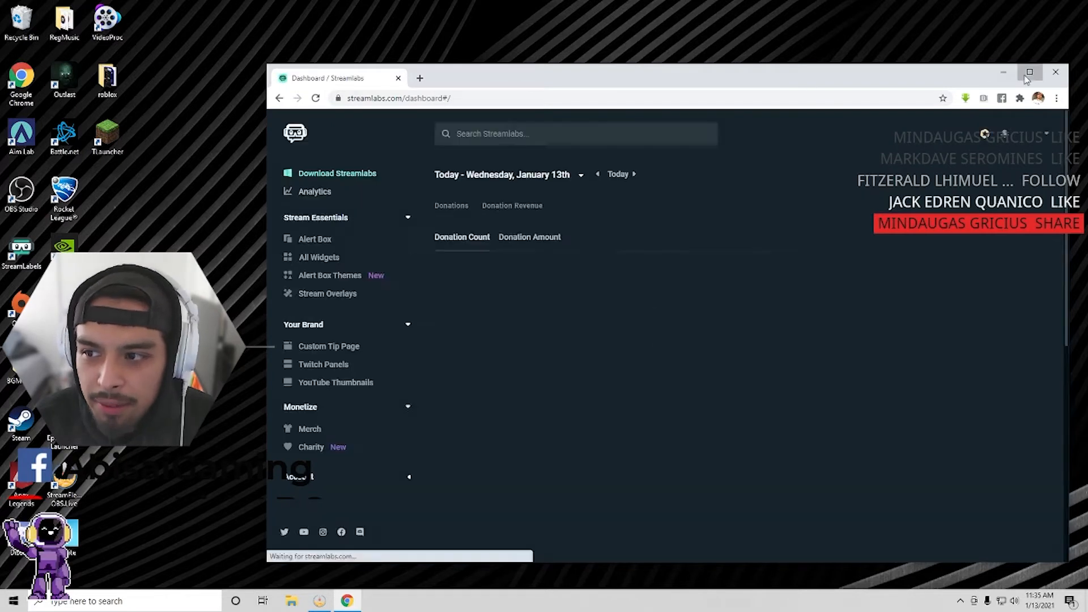
click(1030, 72)
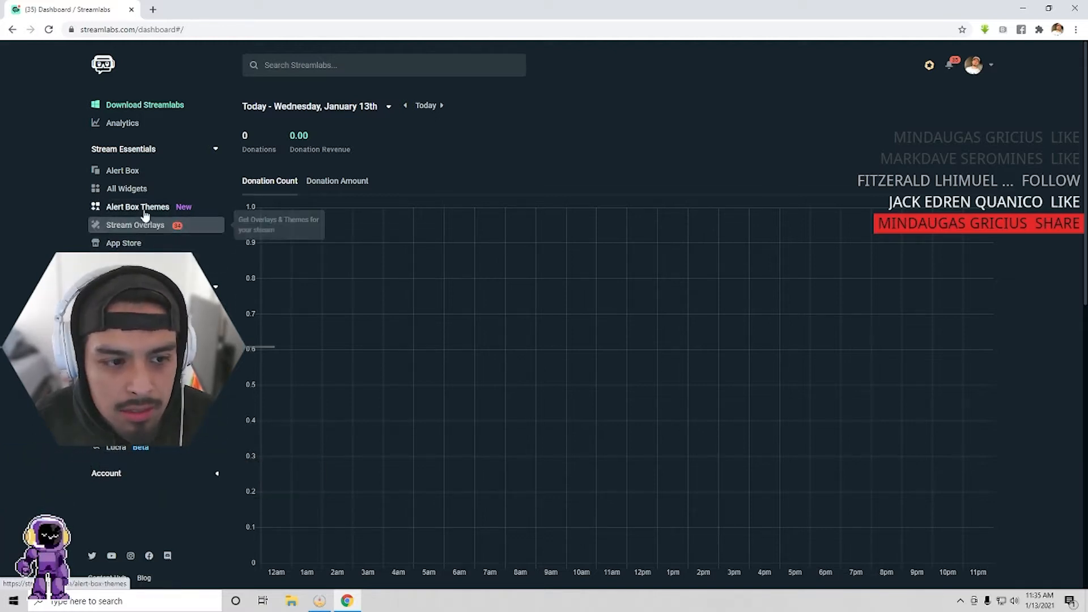
Open the Alert Box widget from the full gallery of Streamlabs widgets.
click(145, 189)
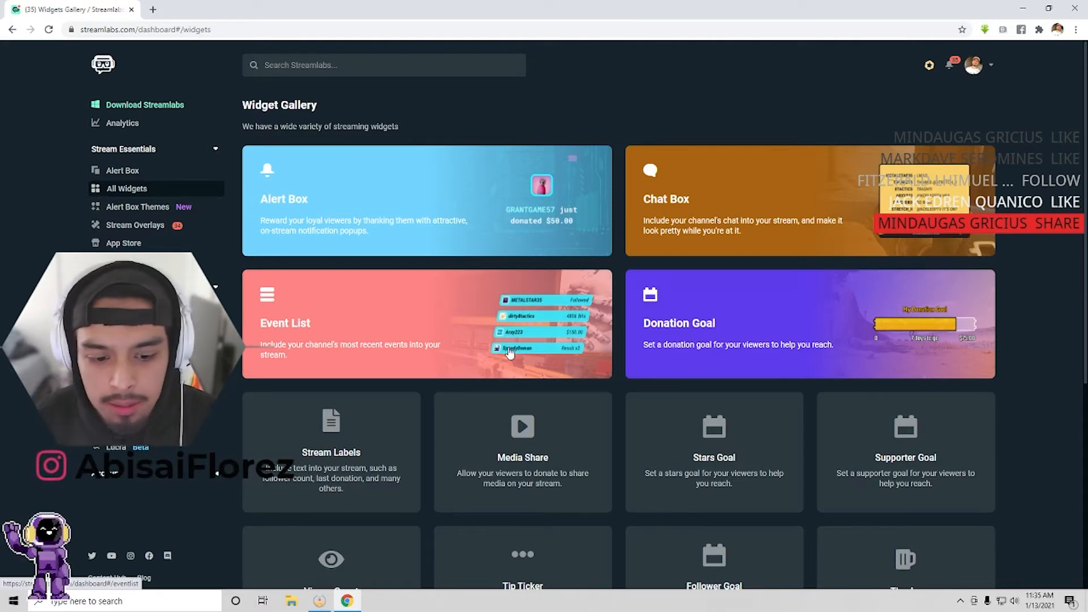
scroll(514, 344, down, 1)
scroll(522, 346, up, 1)
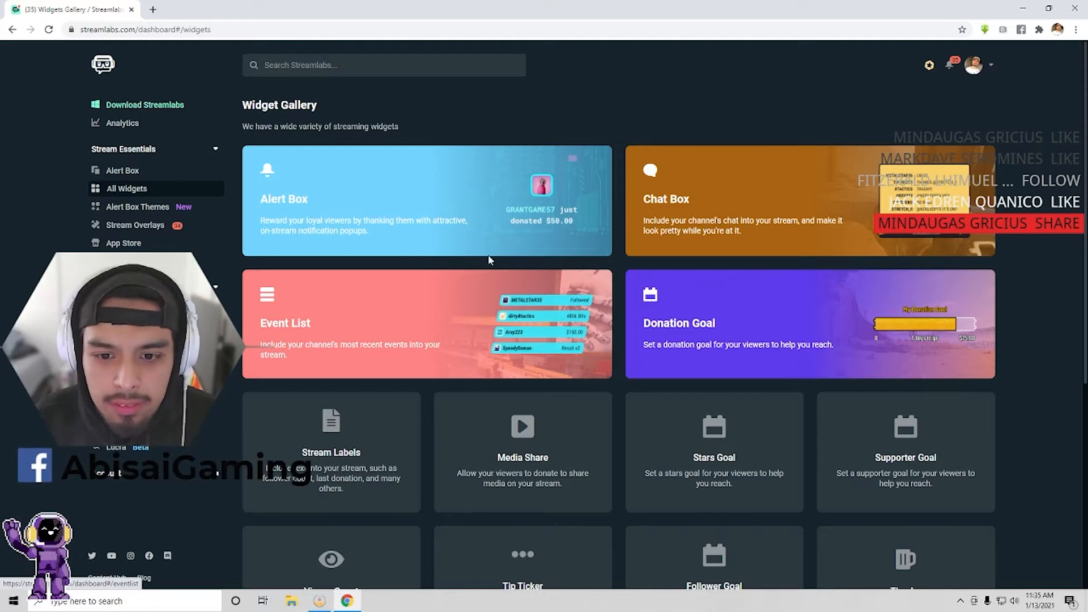
click(464, 194)
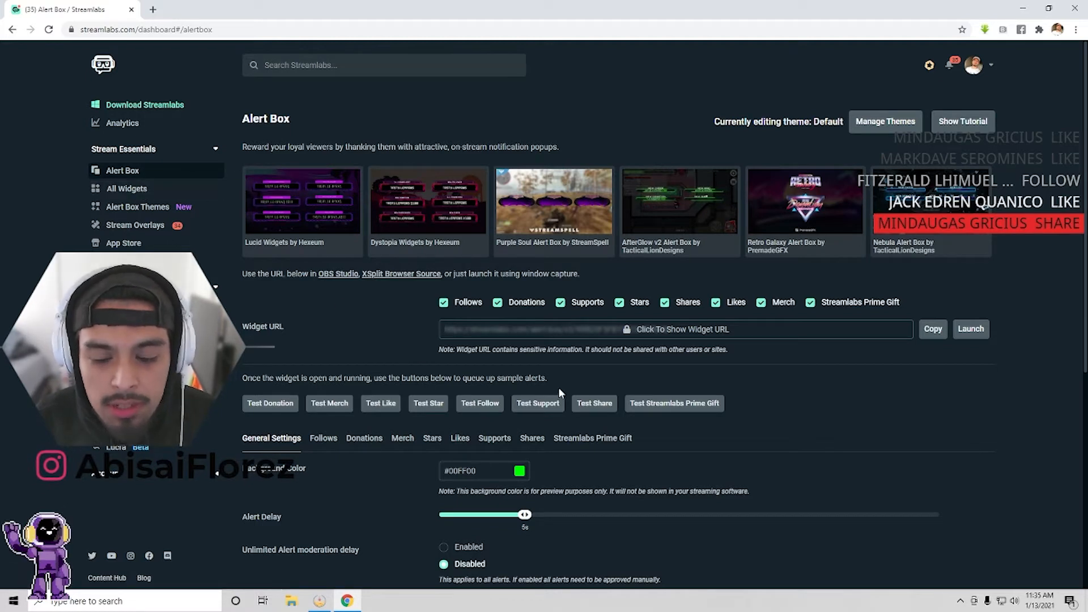
Exclude Streamlabs Prime Gift, Merch and Supports from the alert types, and copy the resulting widget URL.
scroll(559, 392, down, 1)
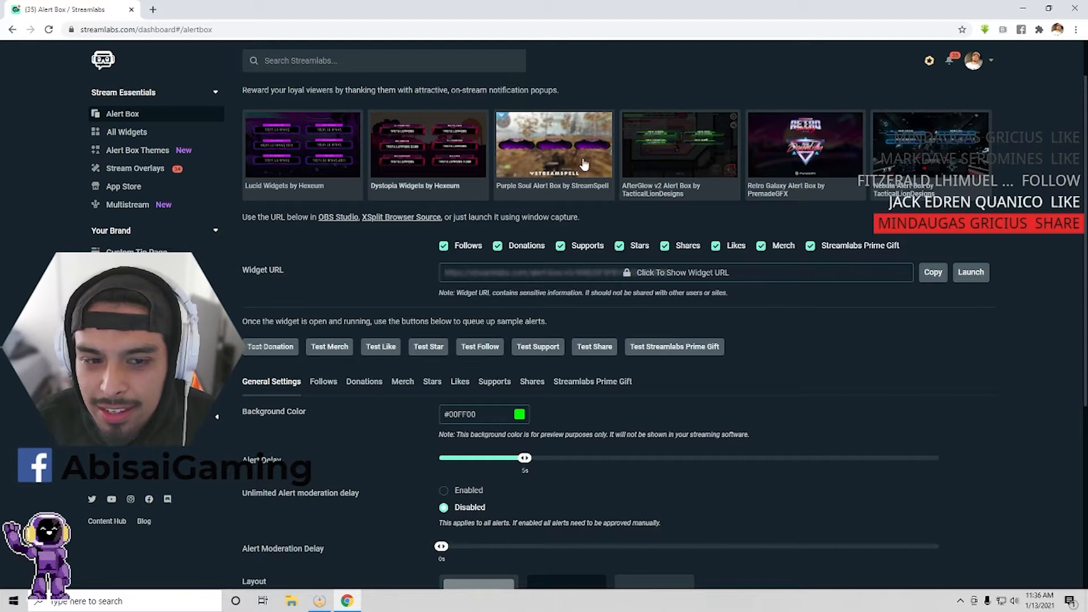
click(810, 247)
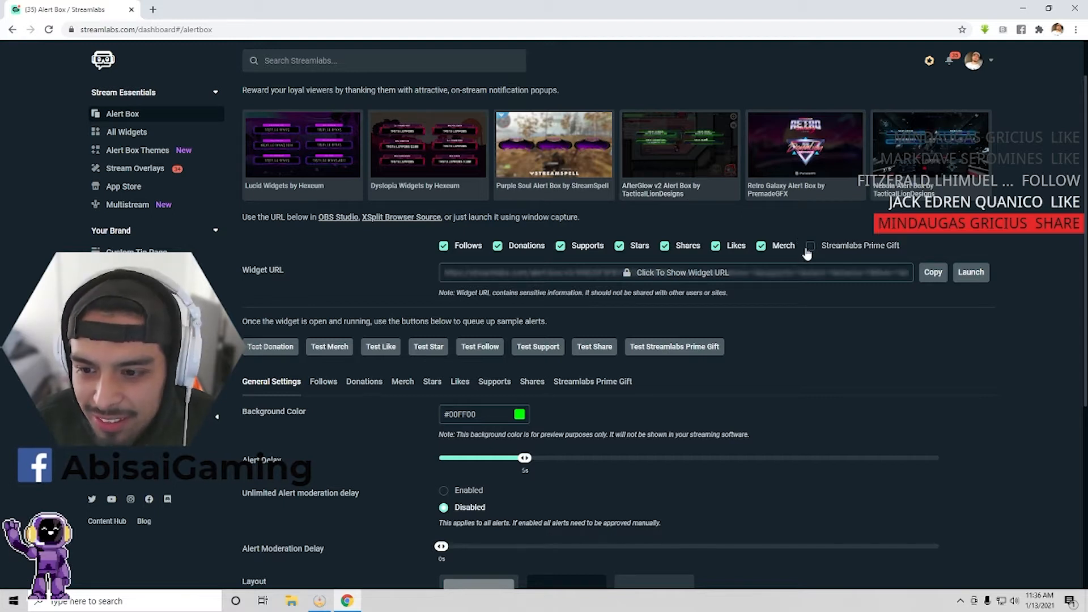
click(761, 247)
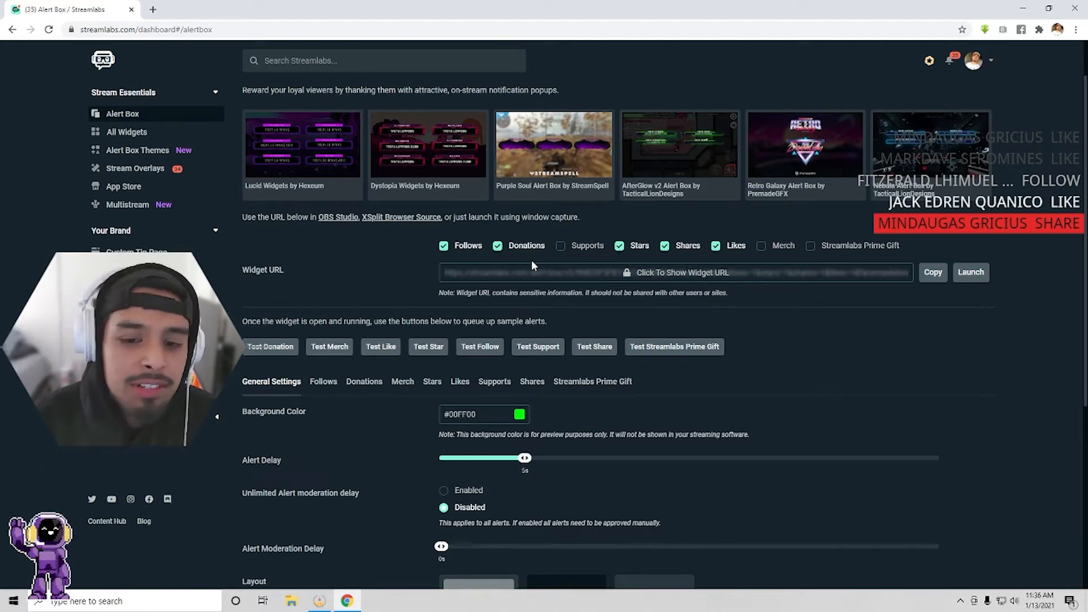
scroll(652, 317, down, 1)
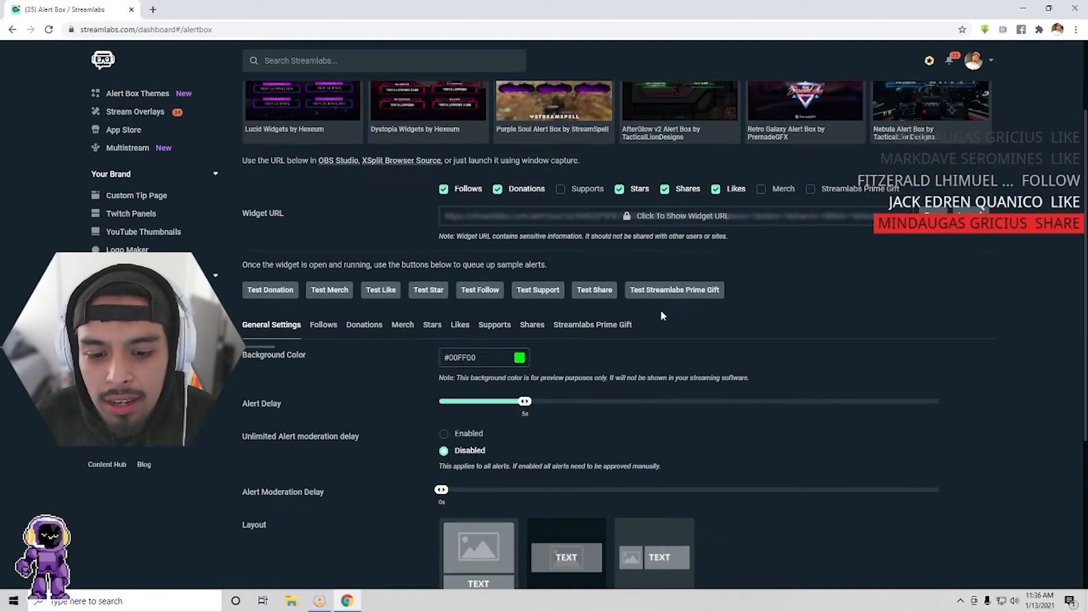
scroll(860, 311, up, 2)
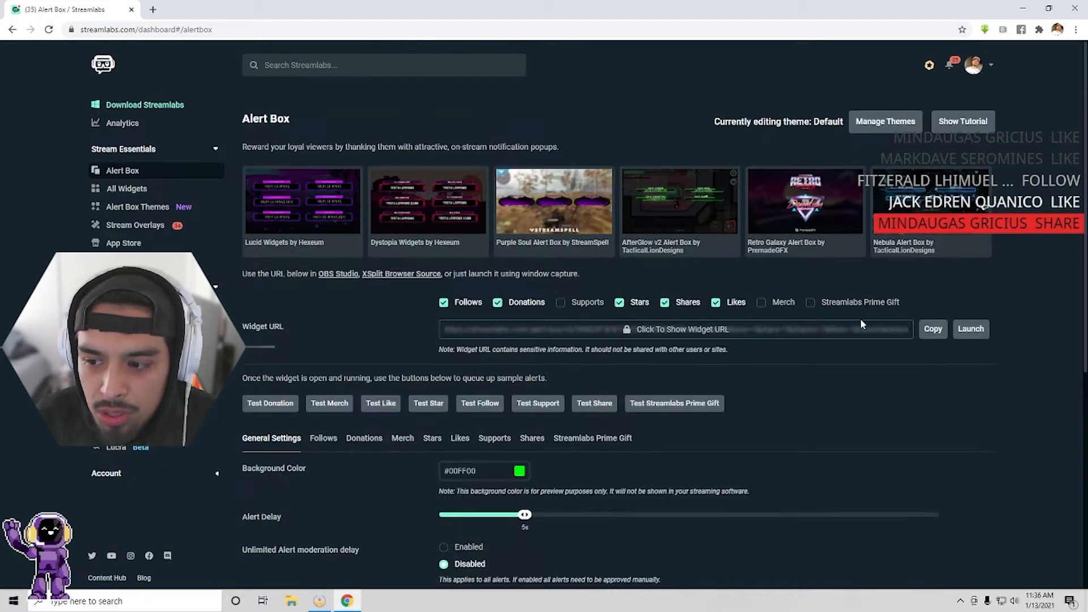
click(935, 334)
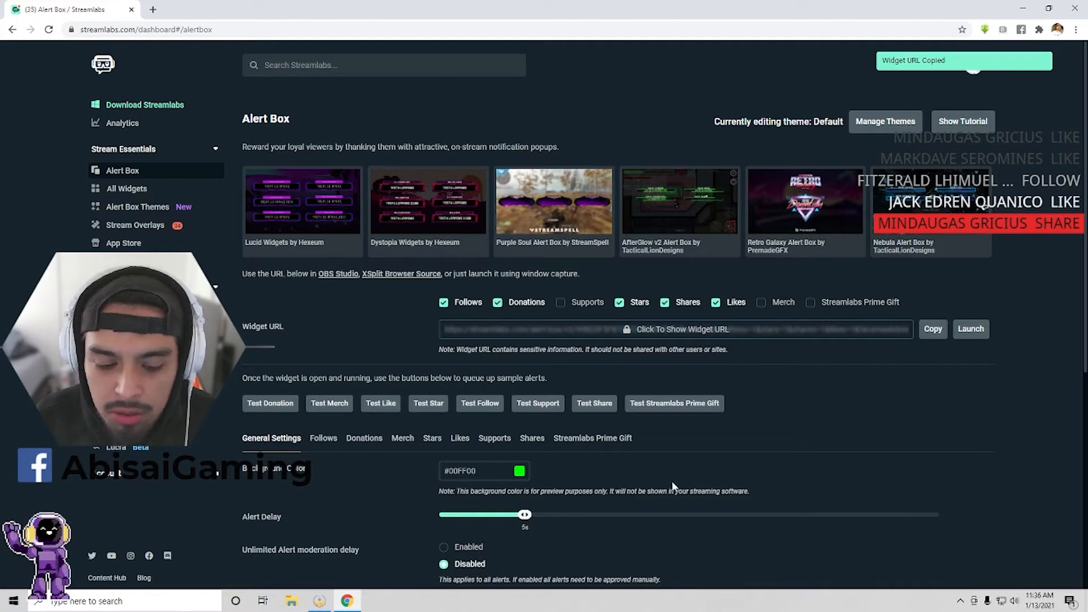
Switch to OBS Studio, reposition its window and look through the source types that can be added.
click(320, 600)
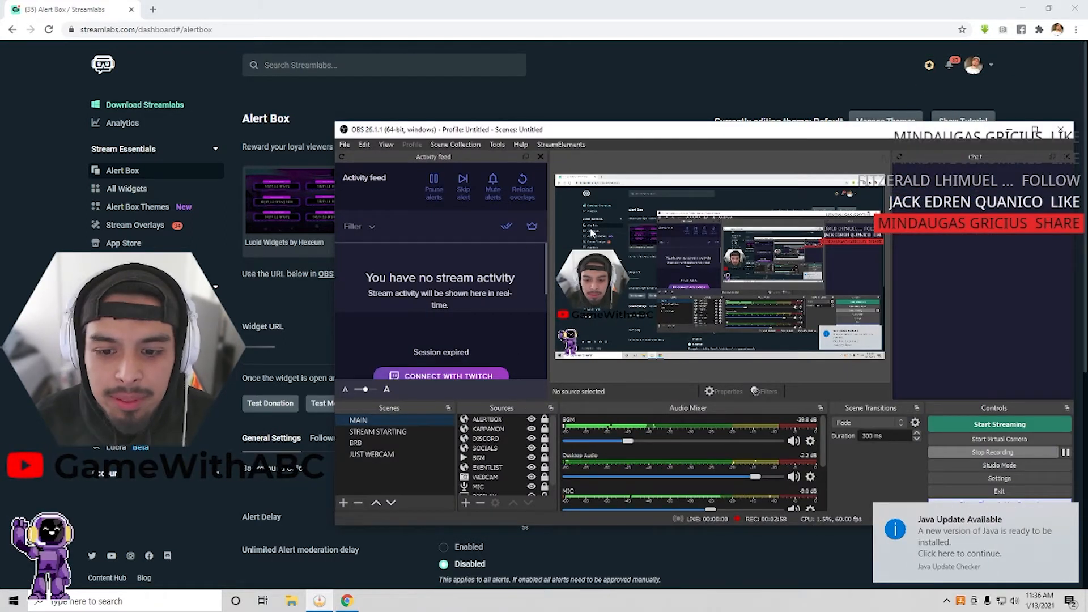
drag(630, 131, 562, 134)
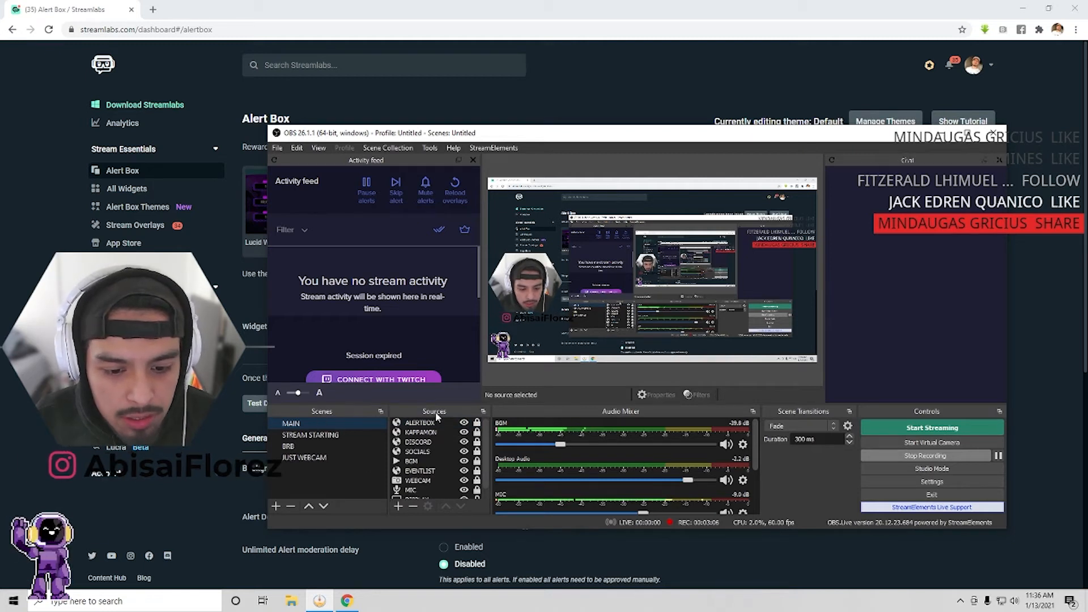
click(398, 505)
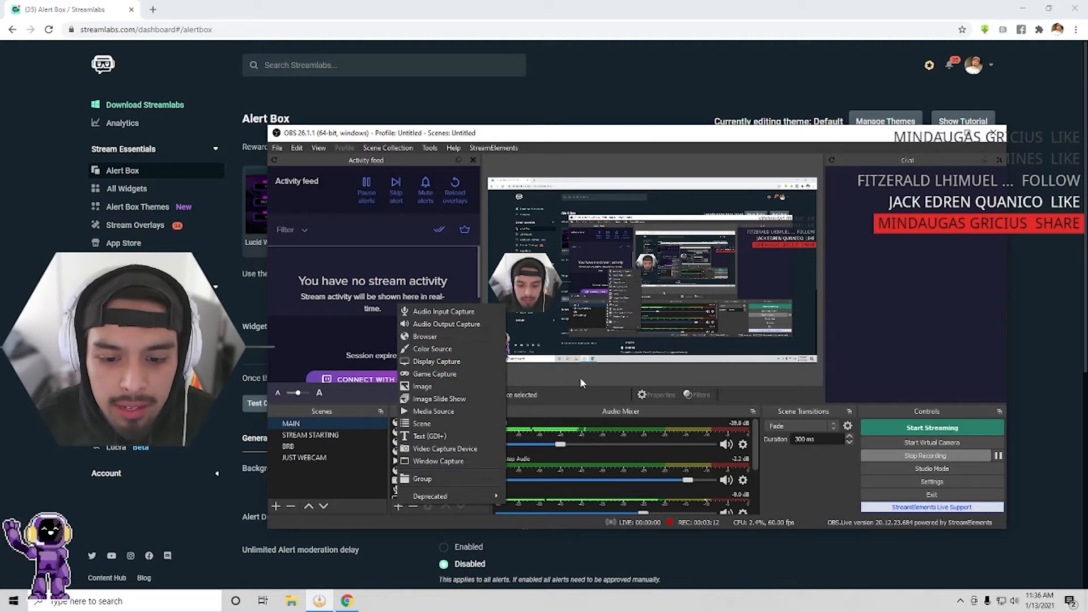
click(564, 405)
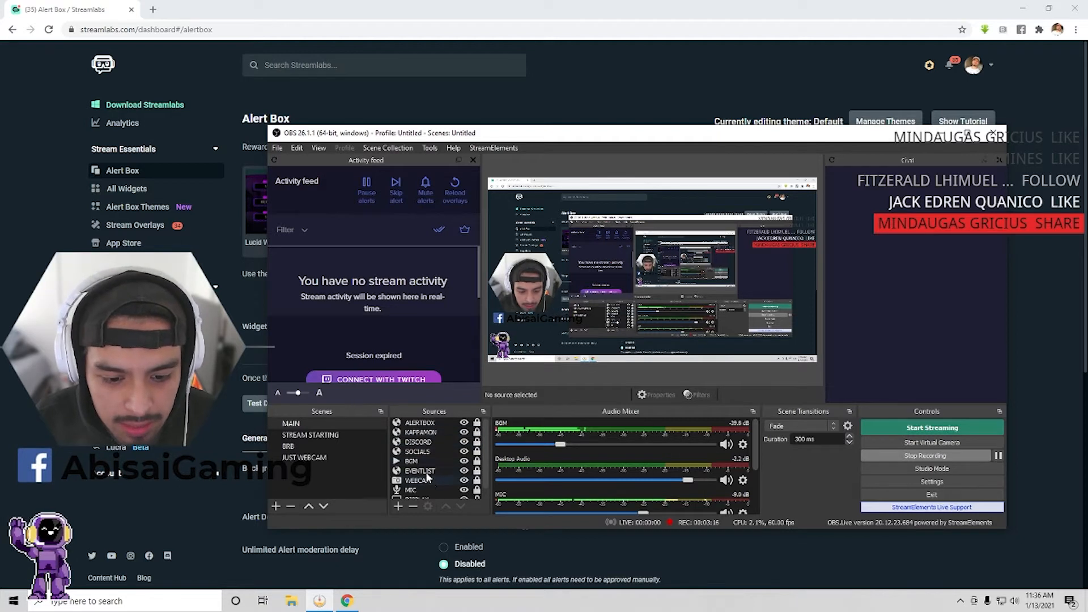
Replace the URL in the ALERTBOX source's properties with the copied Streamlabs widget URL and accept the change.
click(429, 423)
right_click(428, 422)
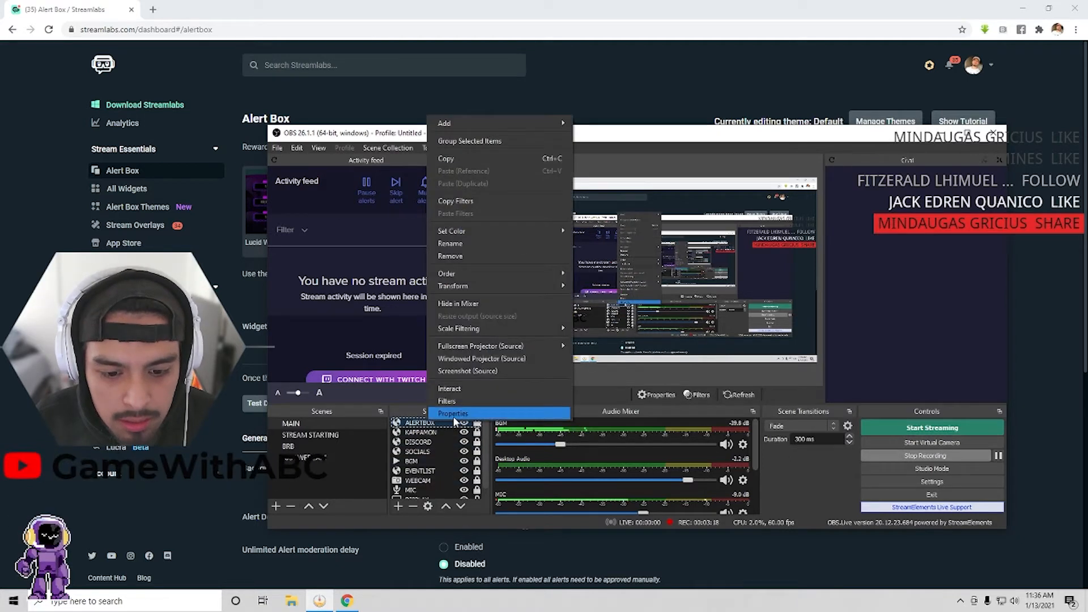
click(455, 414)
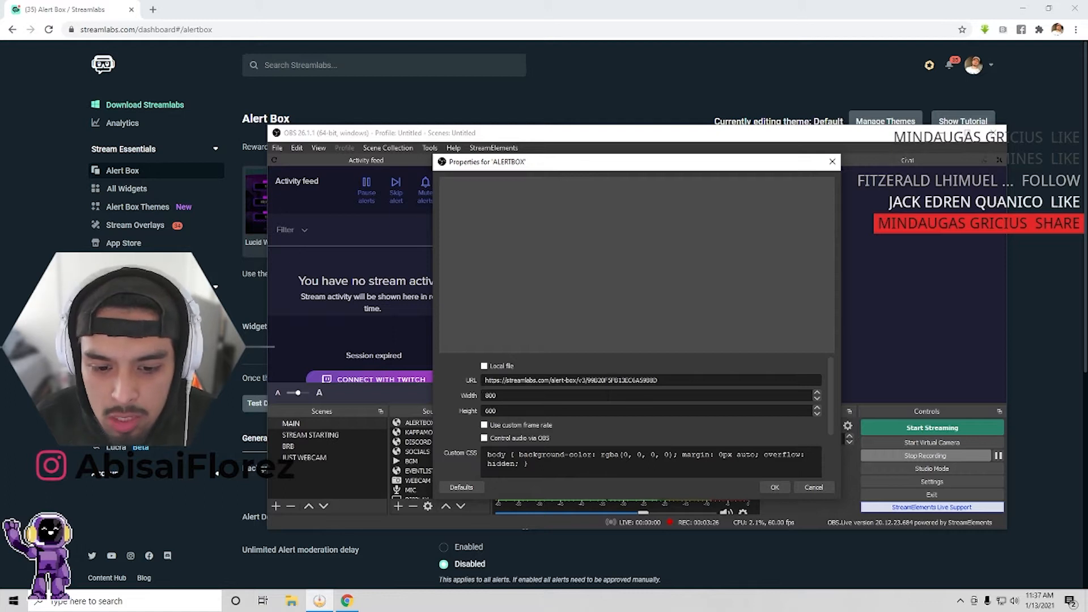
drag(657, 380, 442, 378)
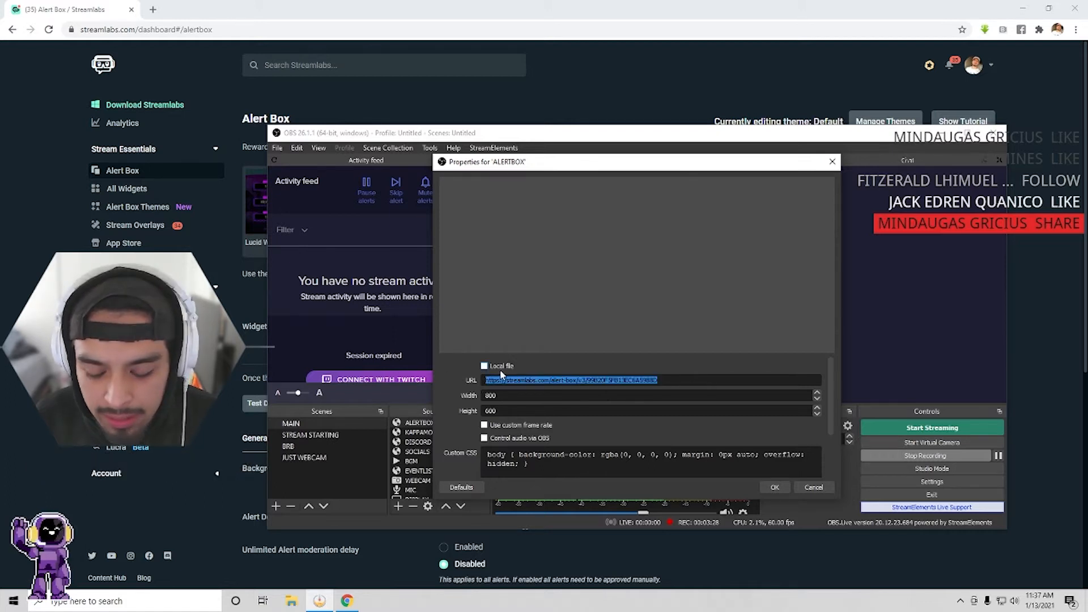
key(BackSpace)
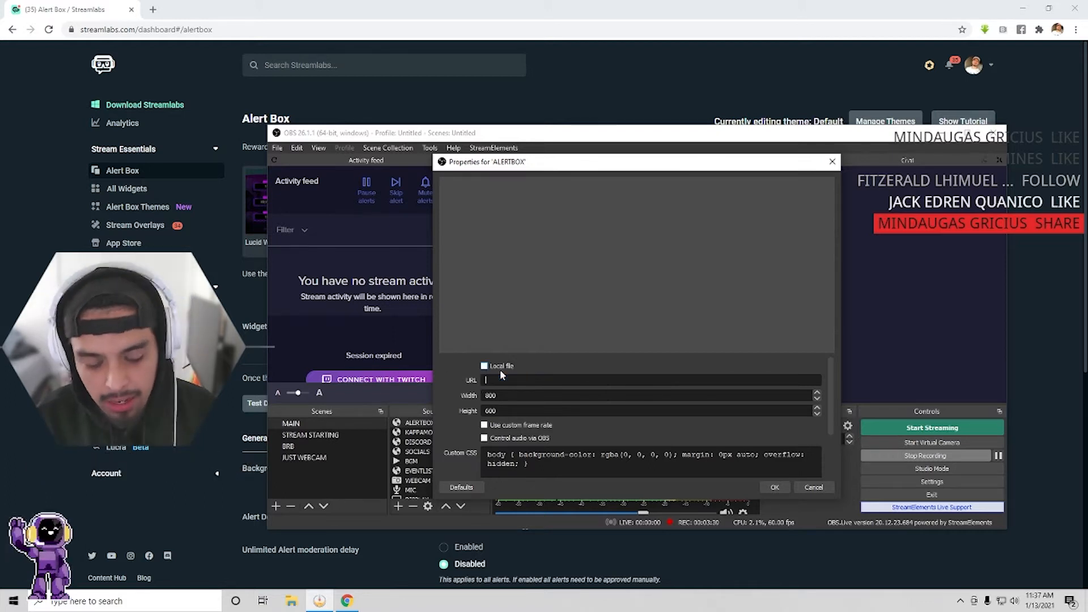
key(ctrl+v)
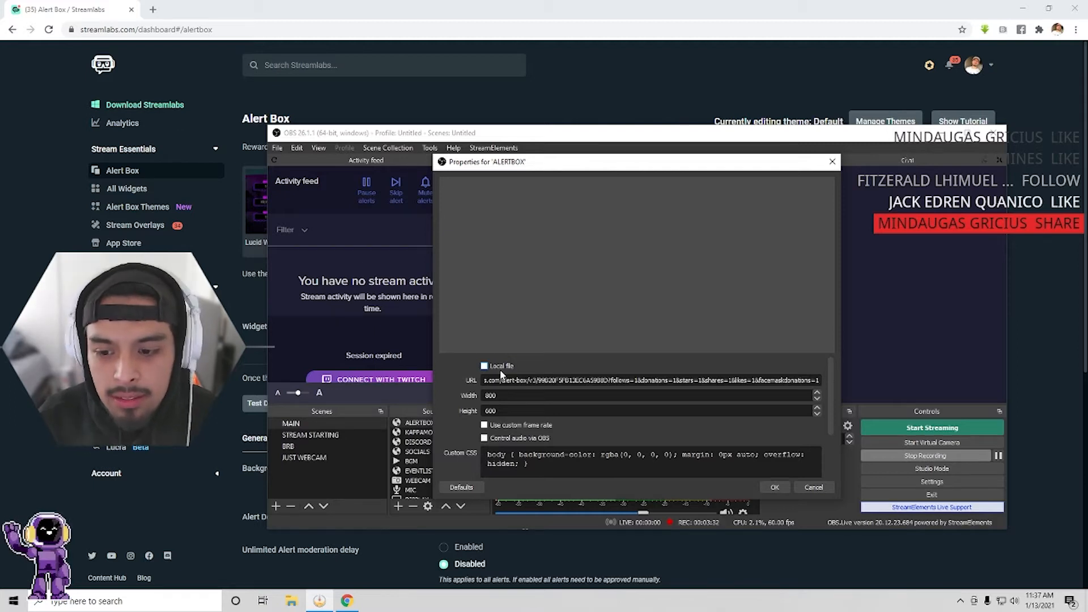
click(774, 488)
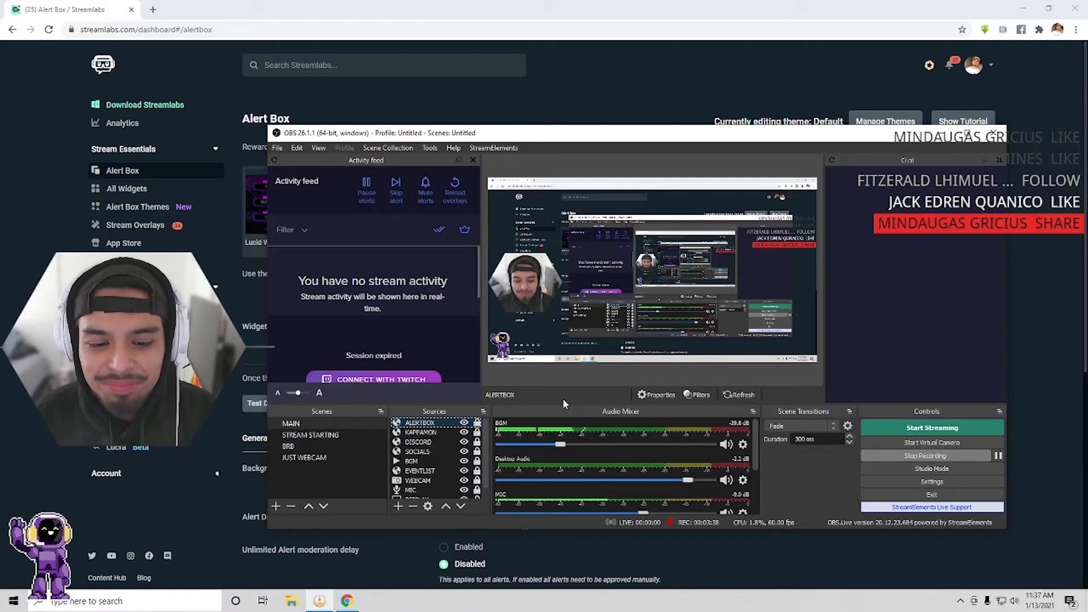
Return to the Streamlabs Alert Box page in the browser and save its general settings.
click(937, 139)
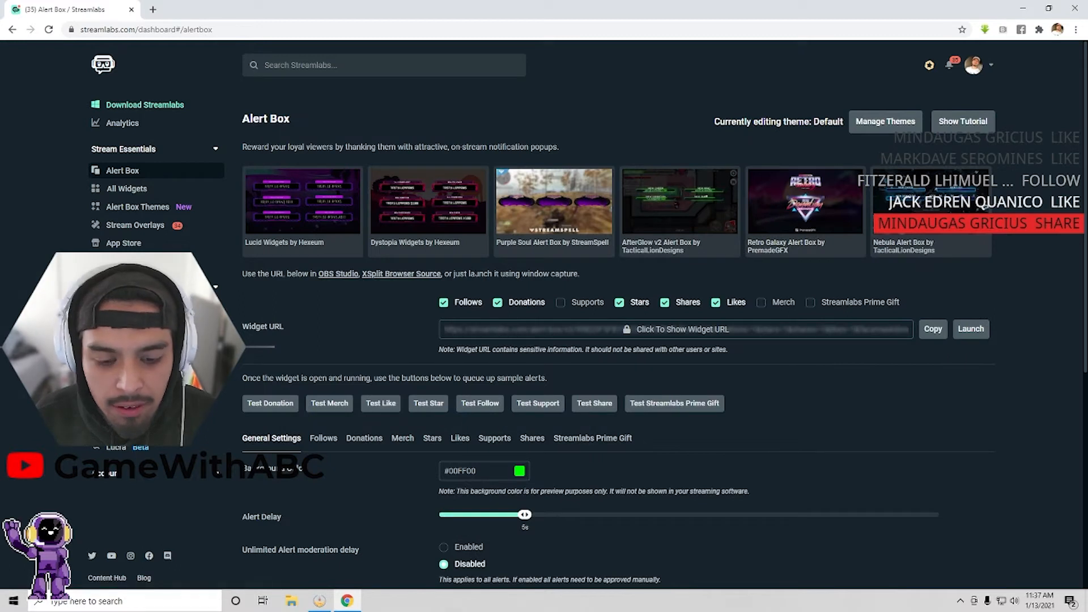
scroll(518, 300, down, 4)
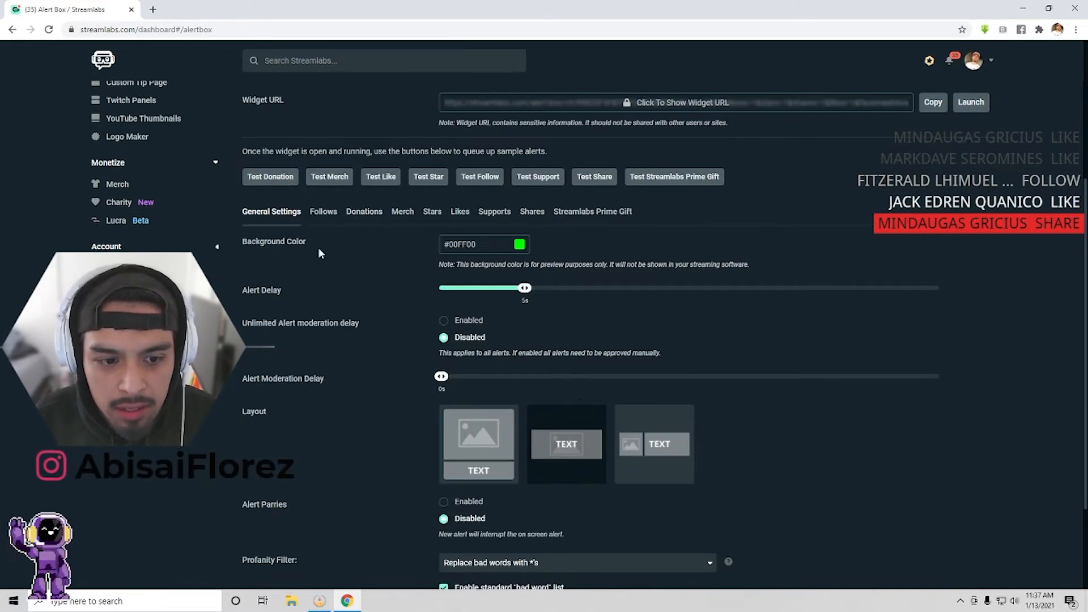
scroll(306, 238, down, 2)
click(618, 566)
scroll(615, 481, up, 1)
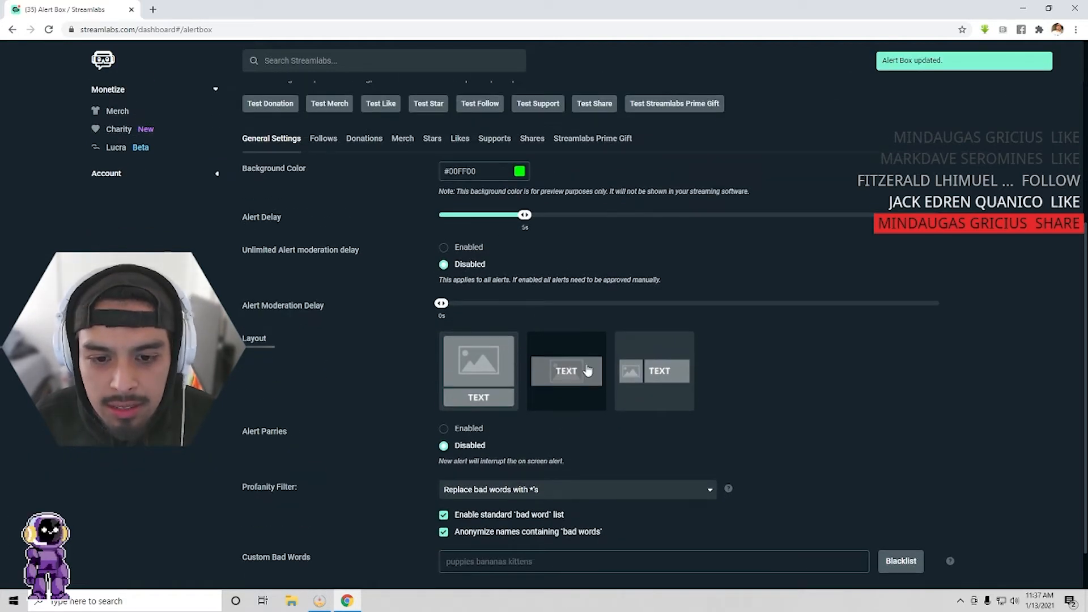
scroll(490, 255, up, 1)
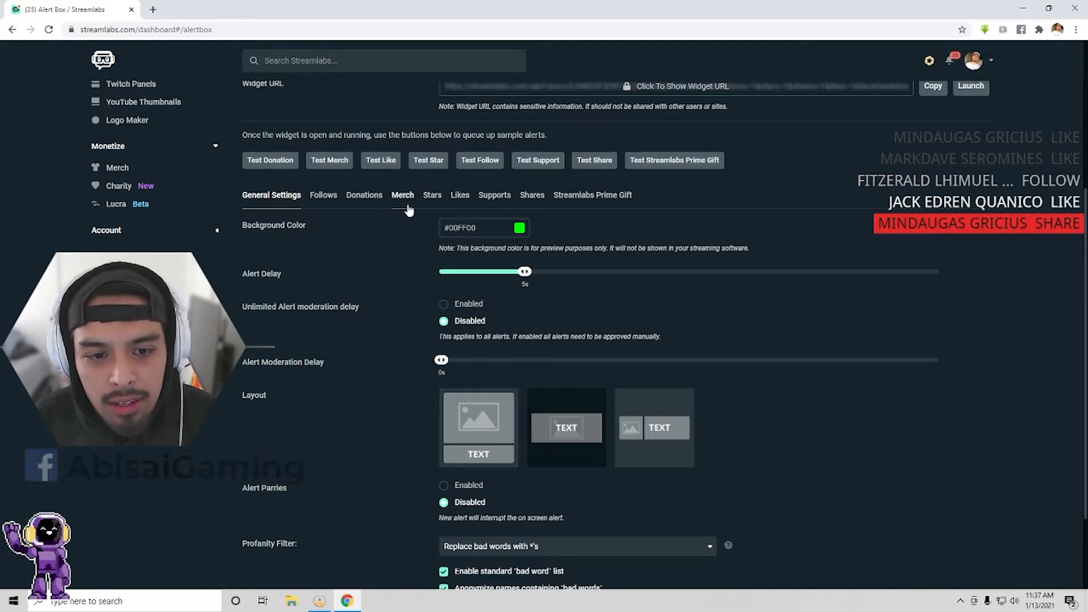
Examine the follow alert settings and browse the stock images gallery for the alert image, closing it without a choice.
click(319, 199)
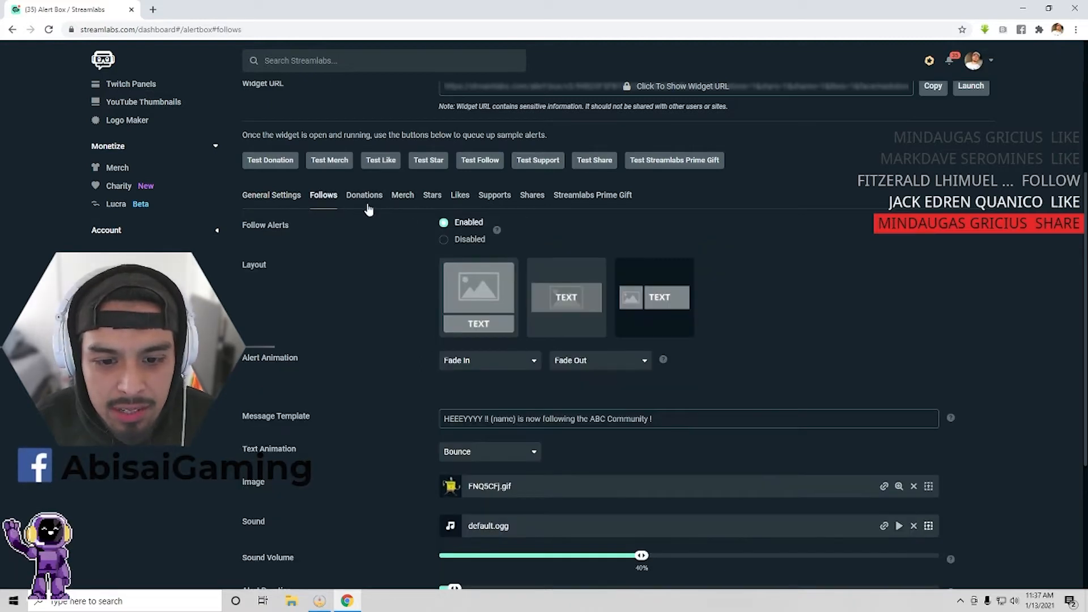
scroll(507, 347, down, 1)
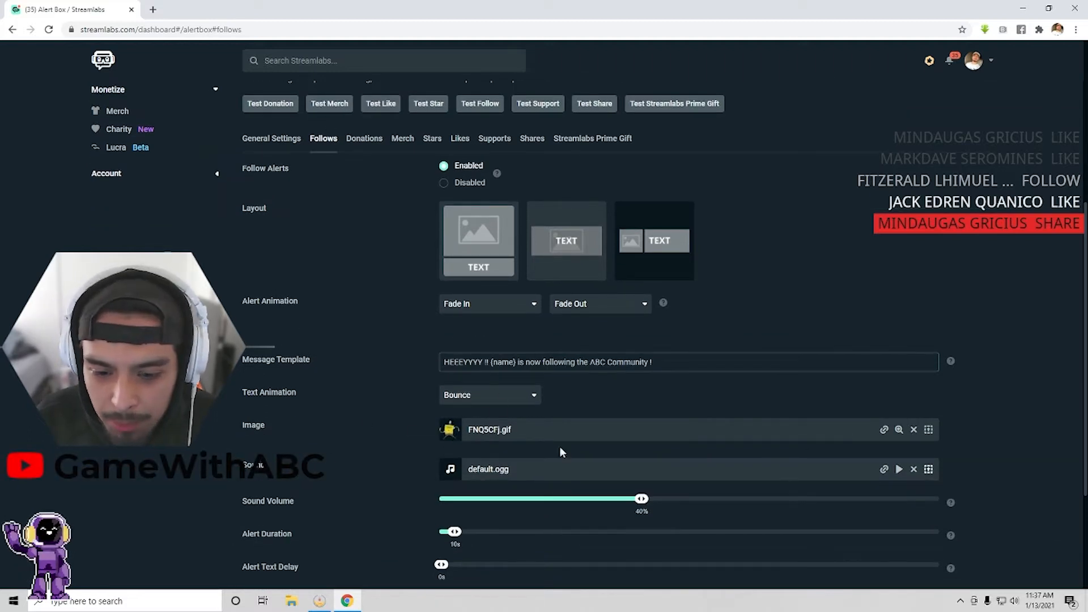
click(928, 431)
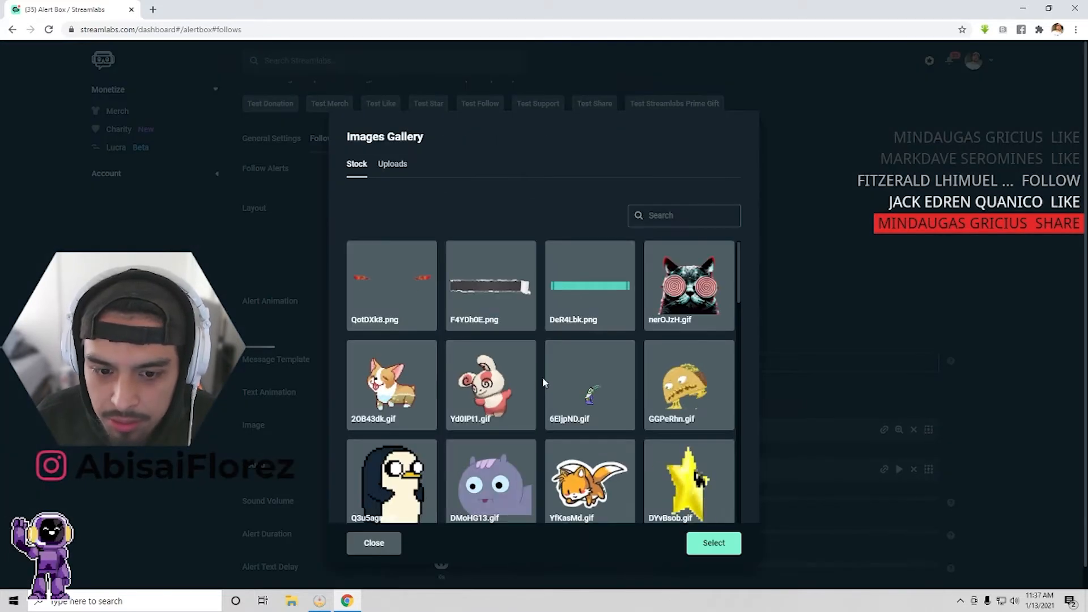
scroll(584, 391, down, 2)
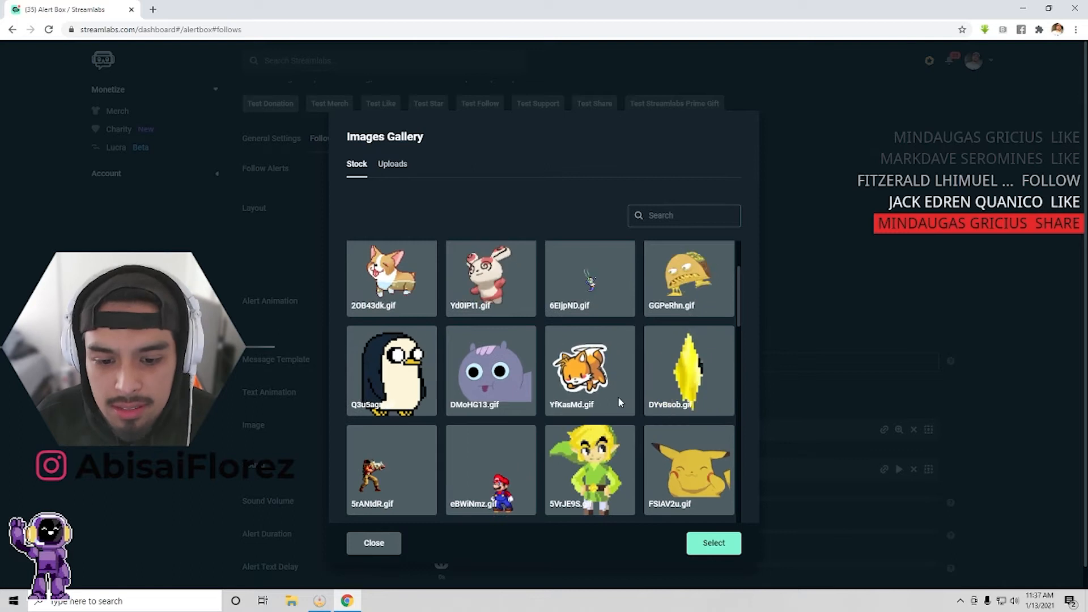
scroll(619, 403, down, 5)
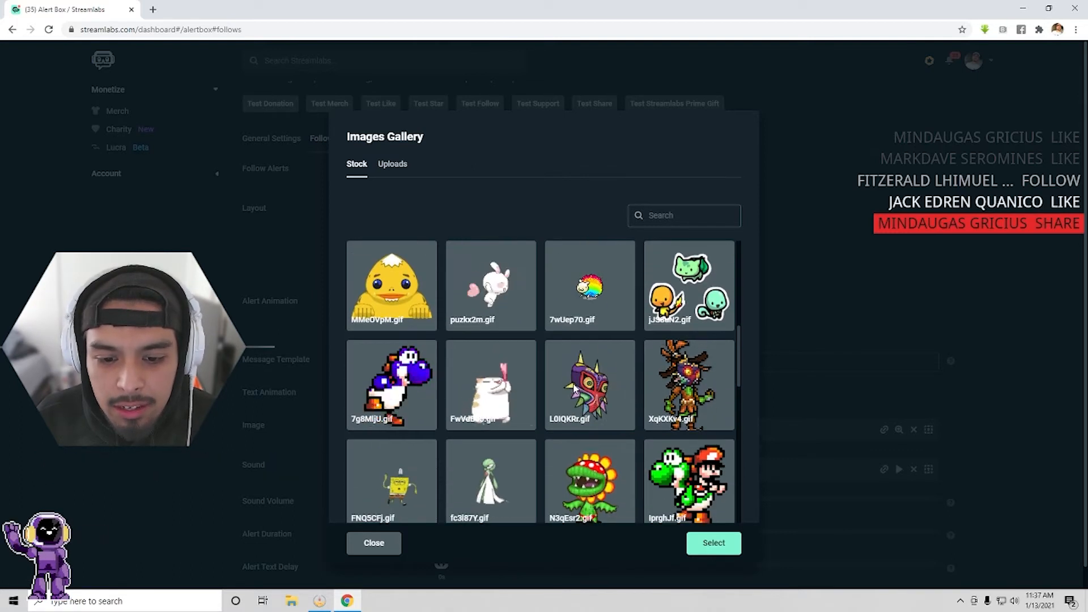
scroll(574, 389, down, 1)
scroll(515, 448, down, 2)
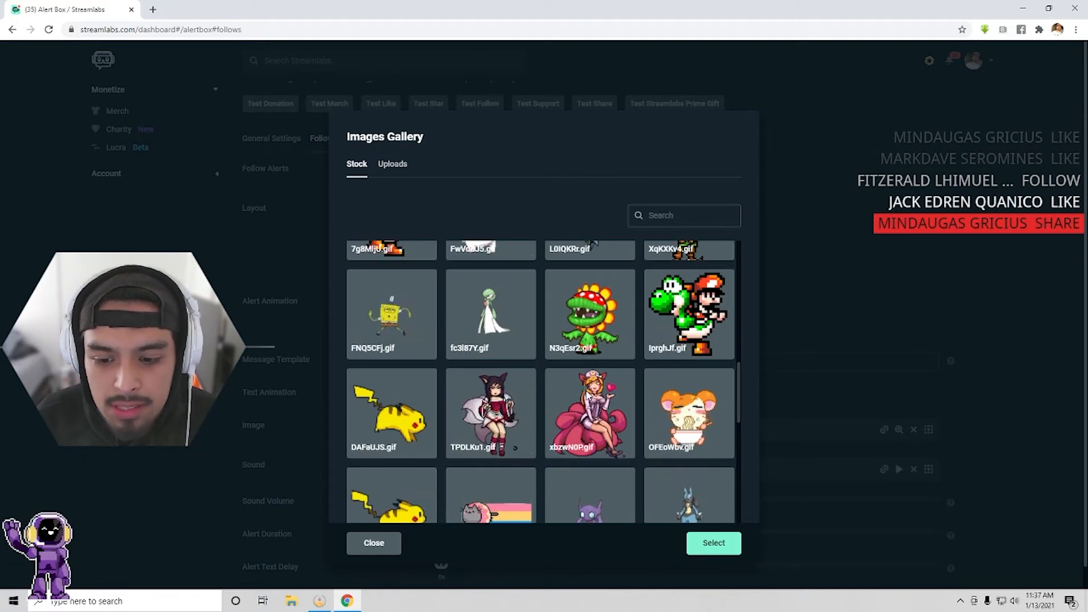
scroll(515, 448, down, 3)
scroll(587, 395, down, 3)
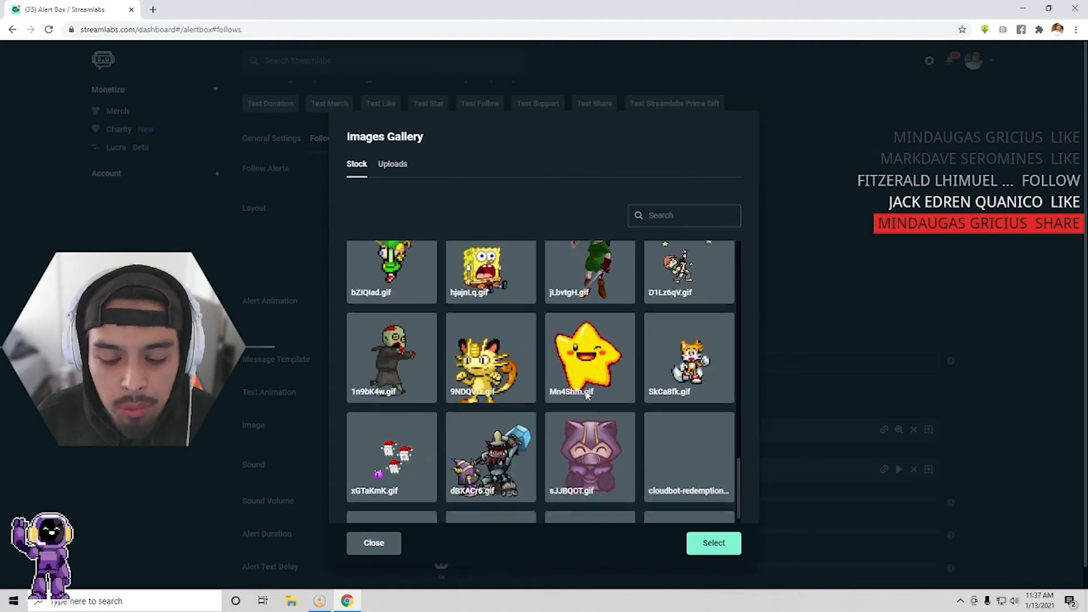
click(393, 545)
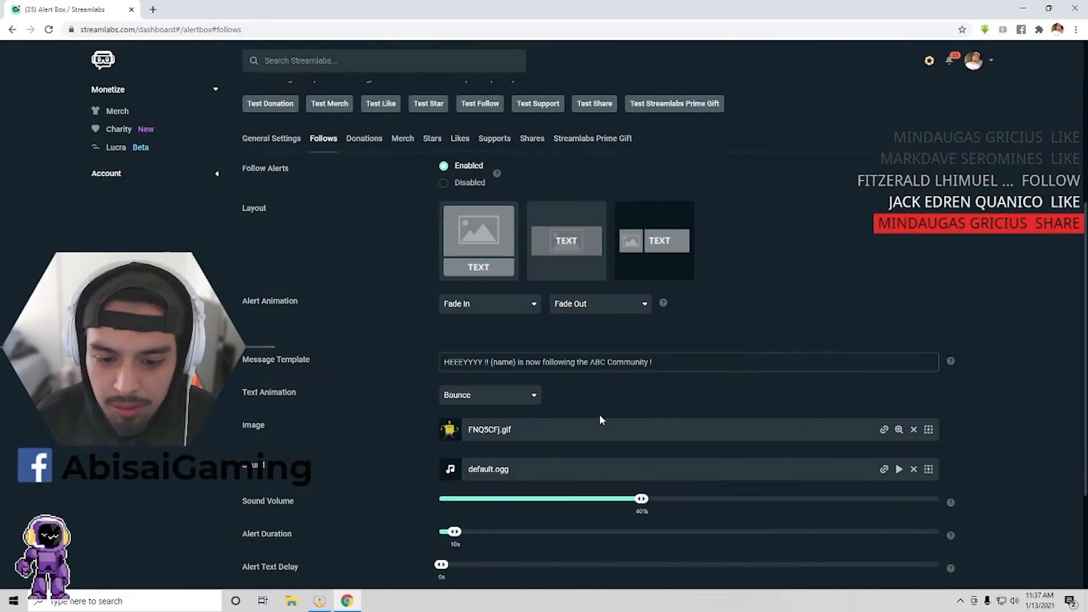
Examine the follow alert's message template, image, sound, volume and duration settings.
scroll(599, 414, down, 1)
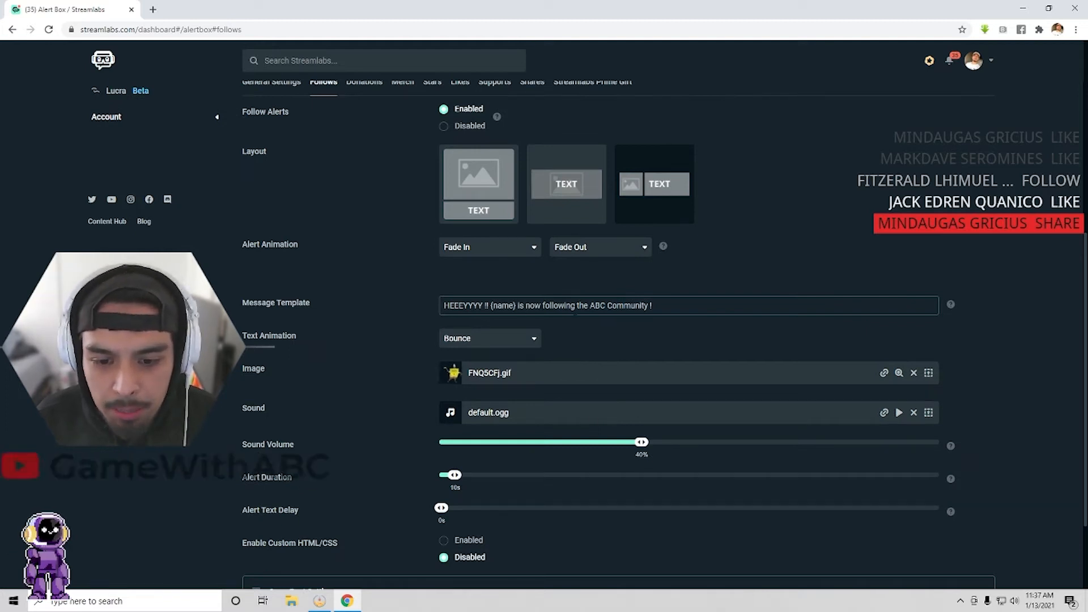
drag(653, 306, 426, 310)
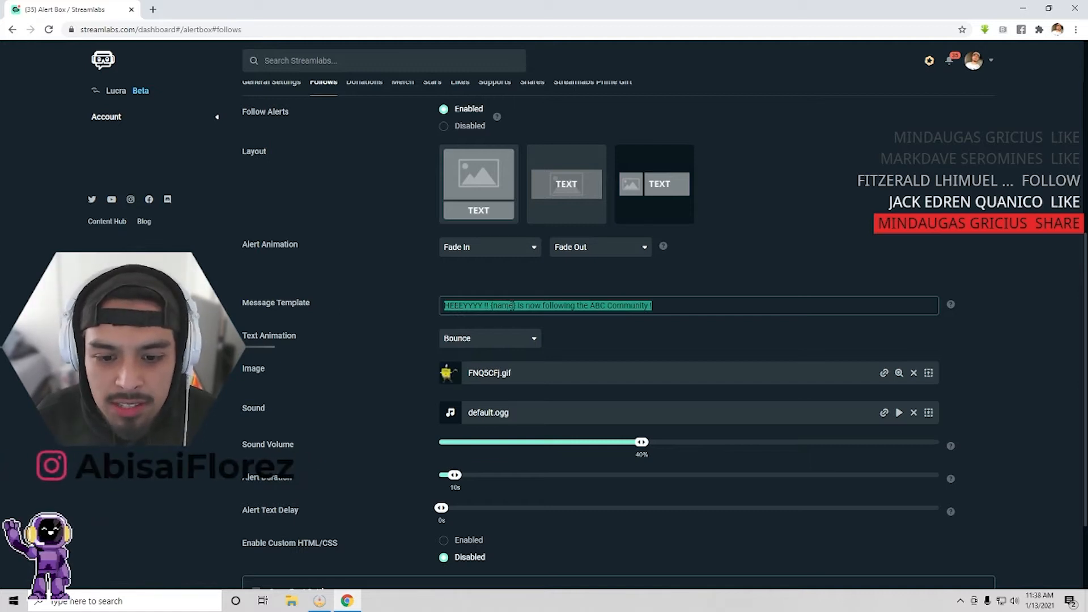
click(699, 336)
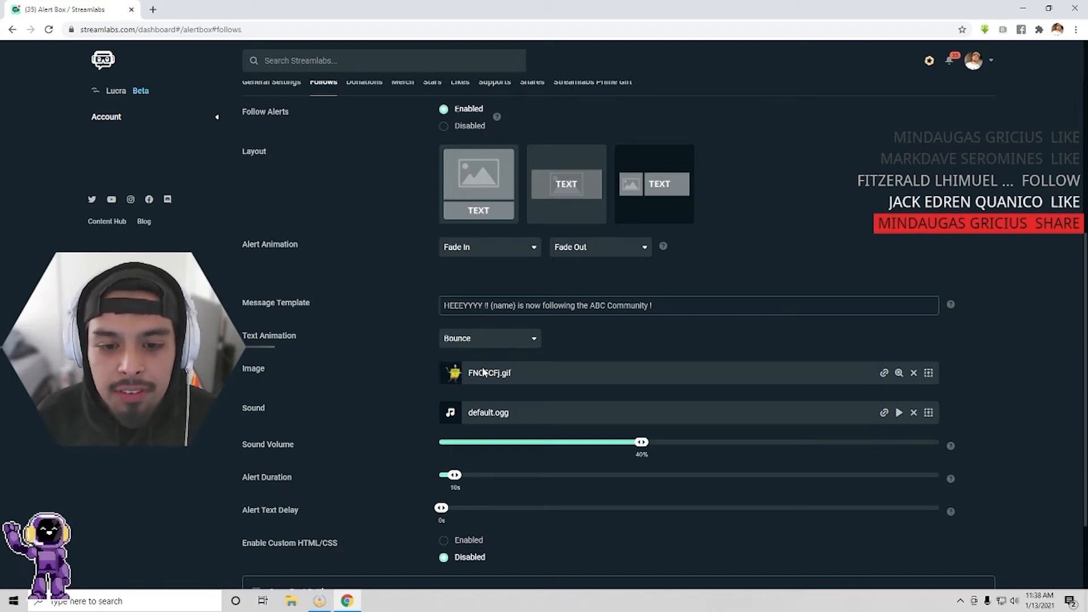
scroll(550, 277, down, 2)
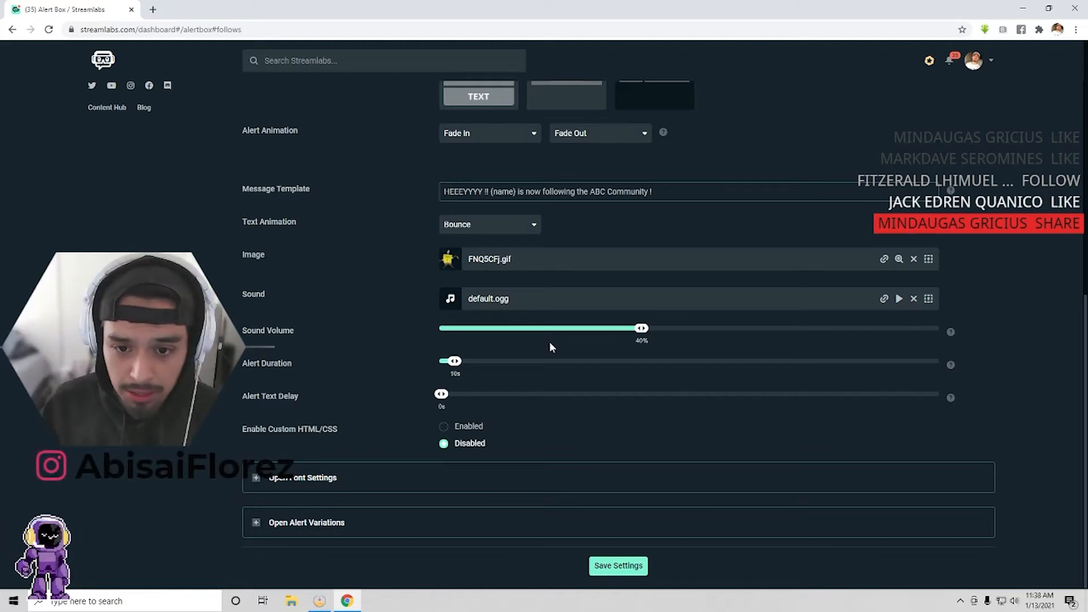
scroll(607, 250, up, 2)
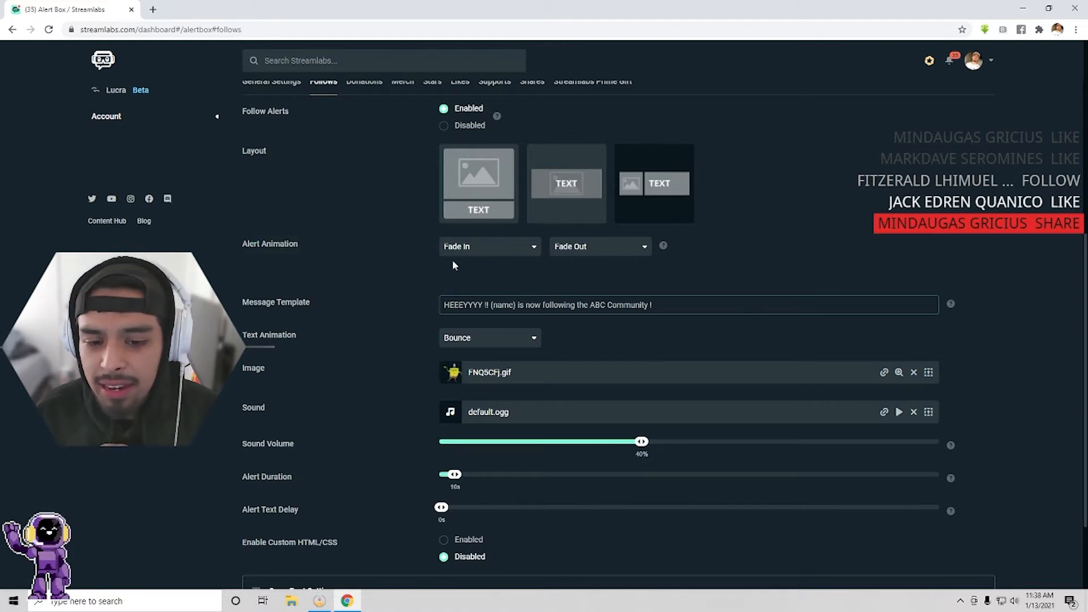
scroll(607, 254, up, 2)
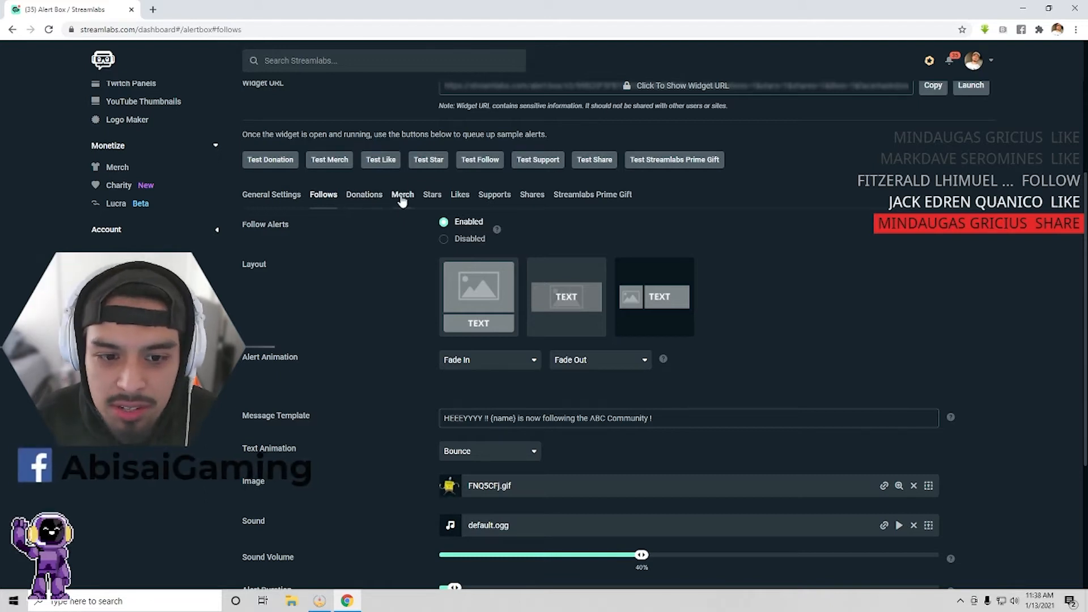
Open the Stars alert settings, review the message template and save the settings.
click(437, 198)
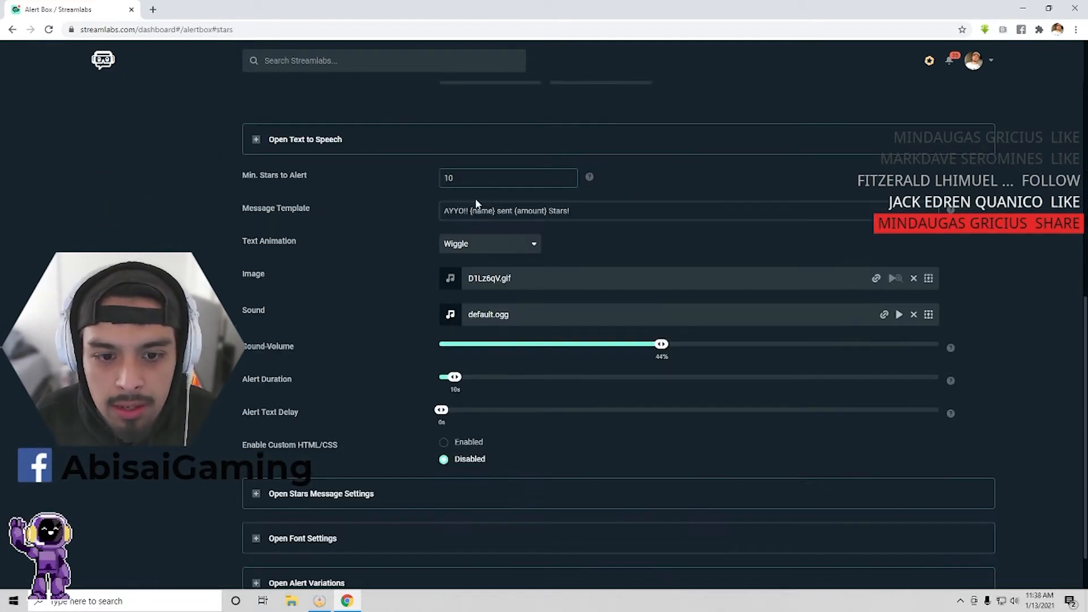
drag(571, 210, 338, 222)
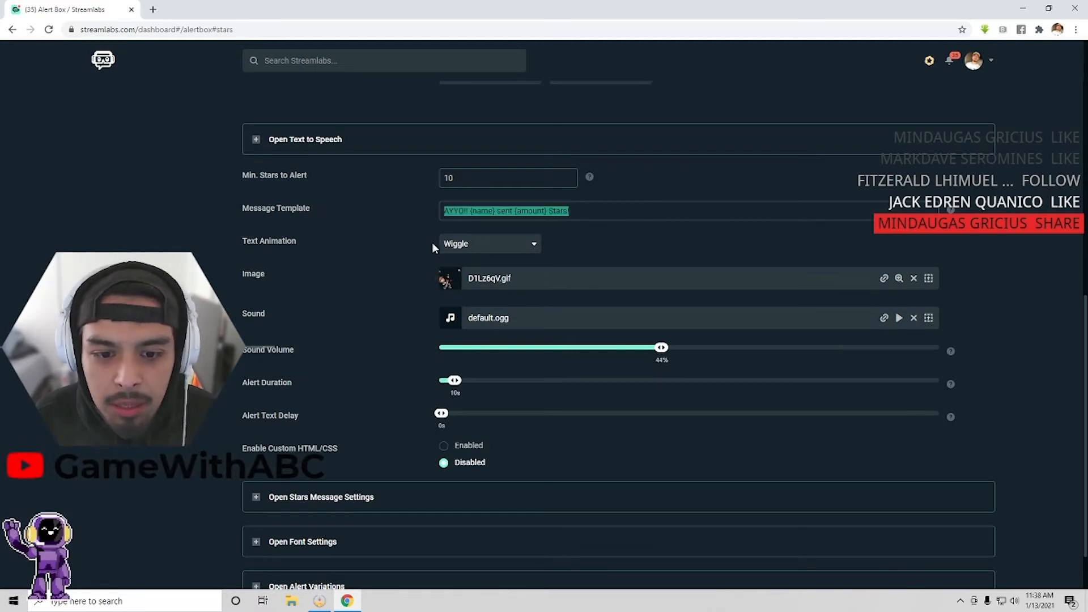
click(414, 241)
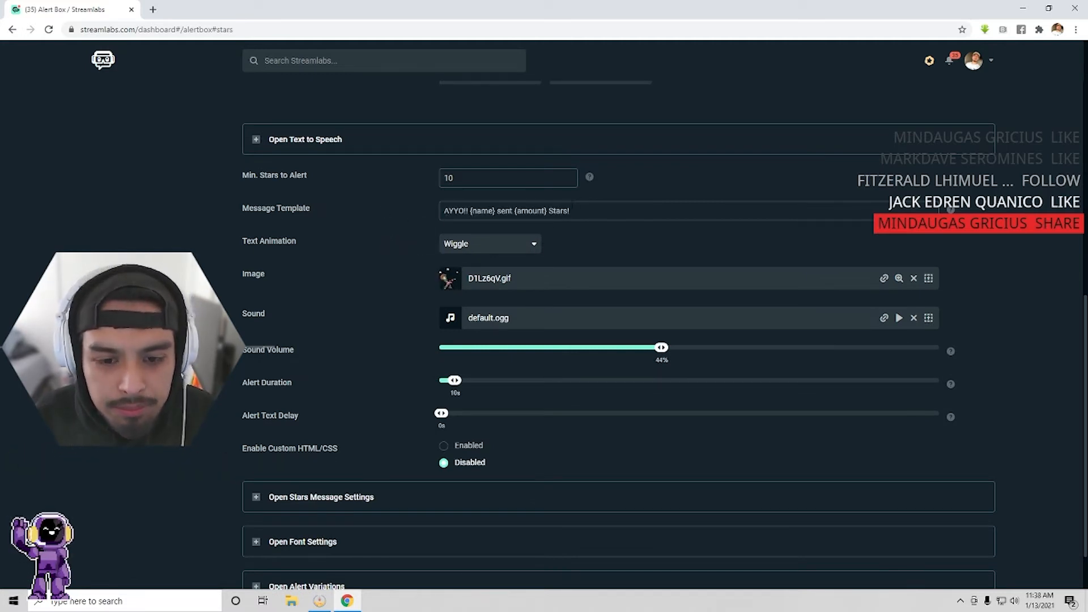
drag(568, 208, 341, 207)
click(388, 228)
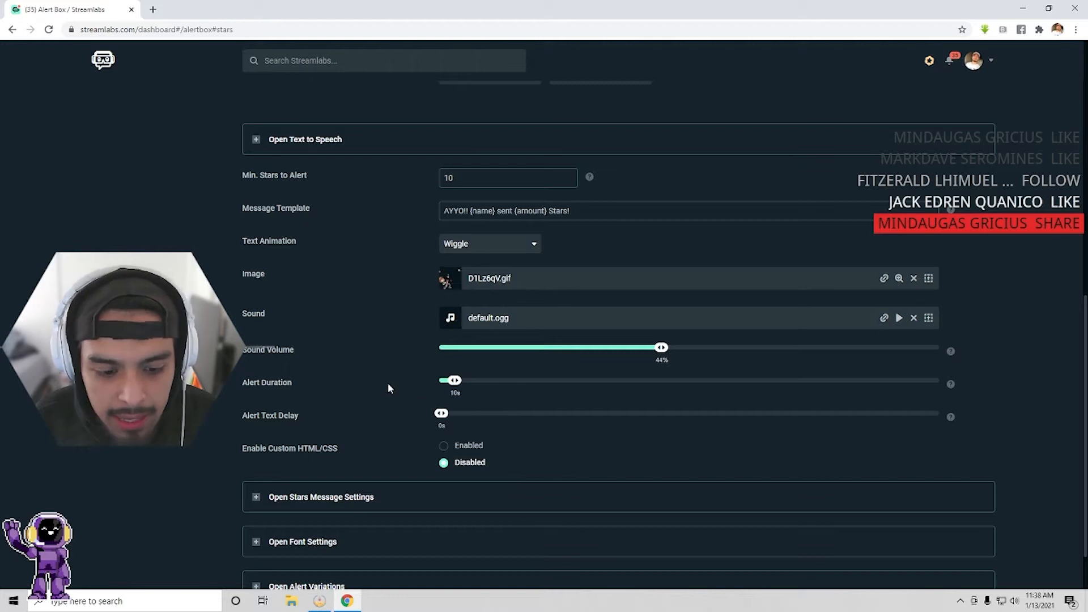
scroll(427, 424, down, 2)
click(611, 567)
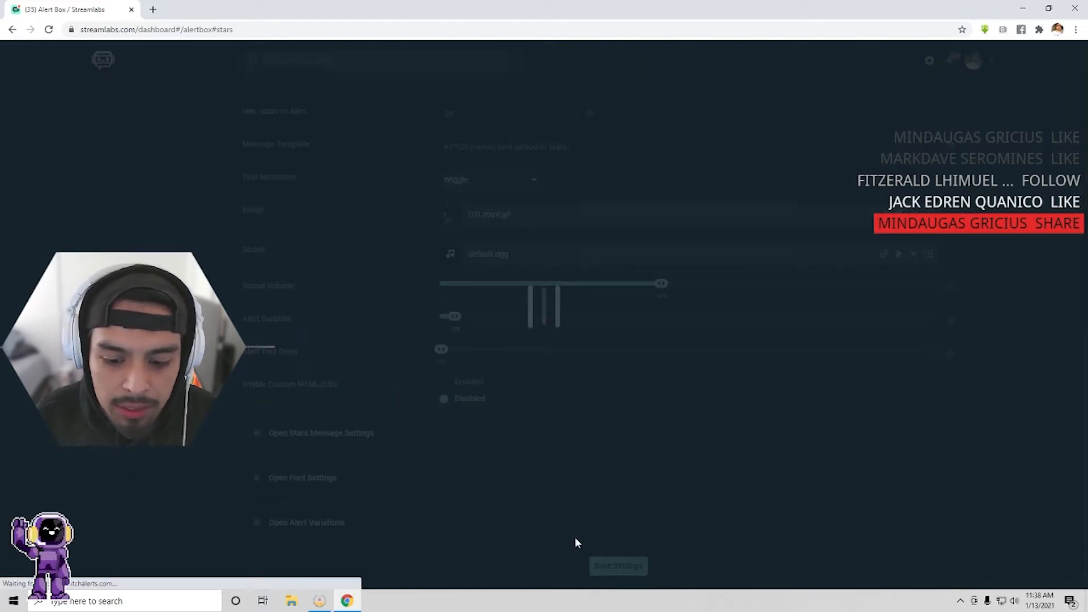
Open the Likes alert settings, set the sound volume to 44% and save the settings.
scroll(390, 338, up, 3)
scroll(397, 342, up, 3)
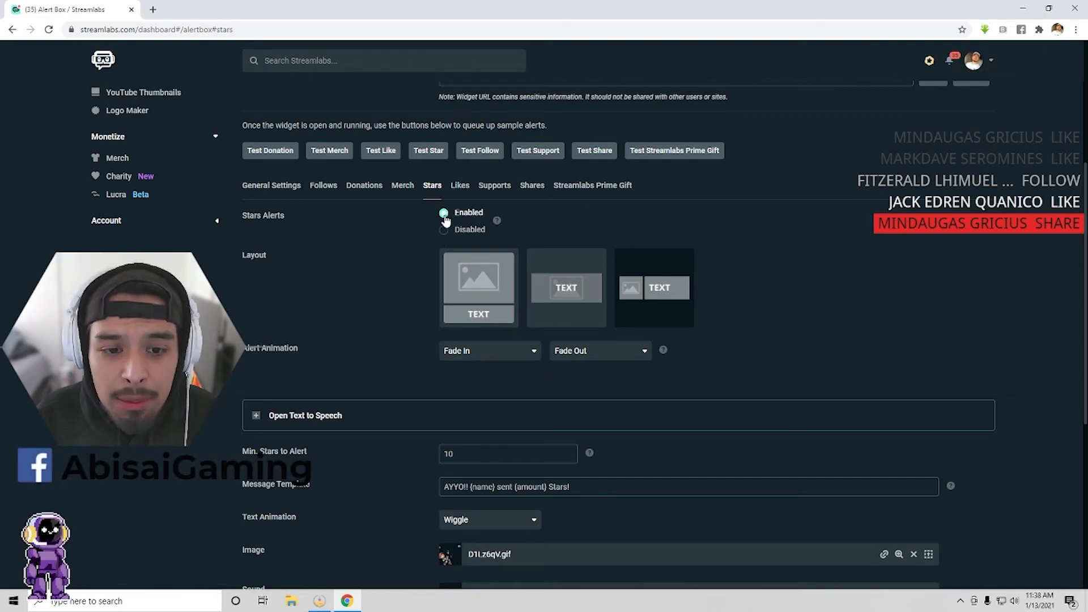
click(459, 186)
scroll(559, 379, down, 1)
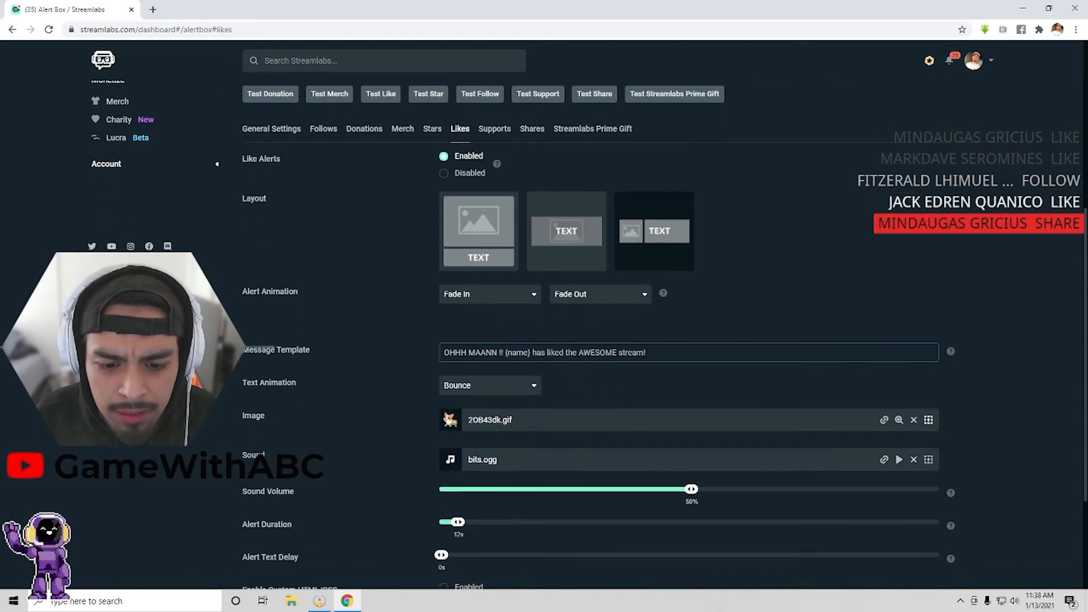
scroll(617, 409, down, 1)
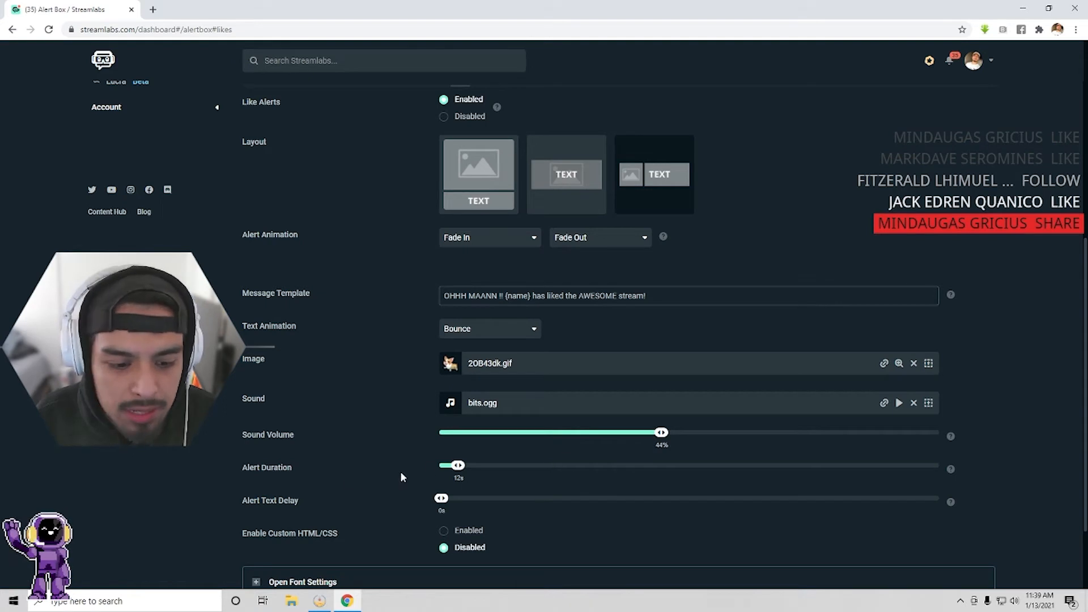
scroll(400, 472, down, 2)
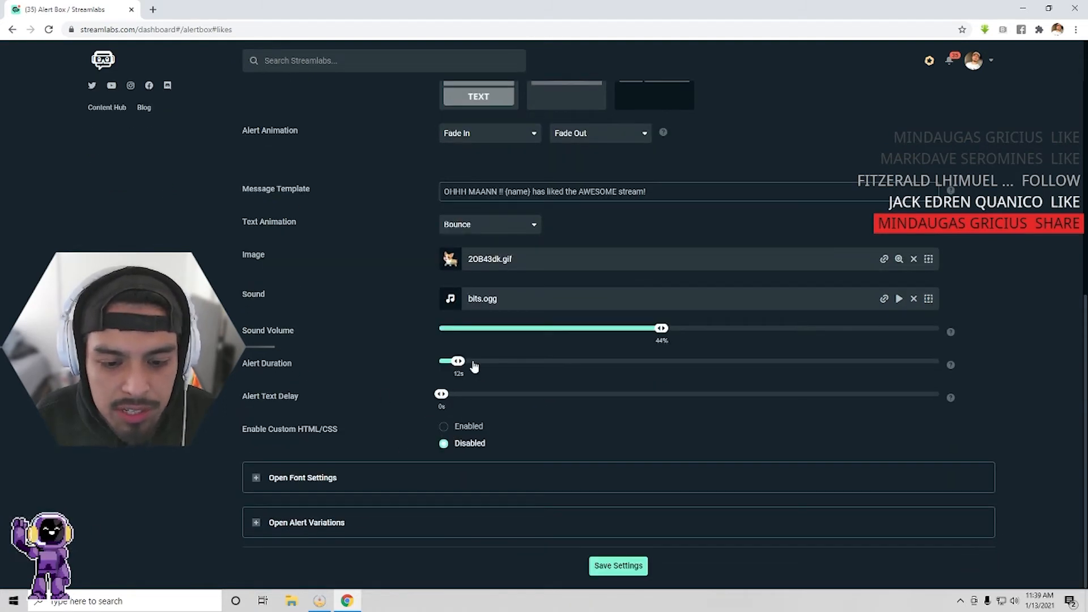
click(632, 563)
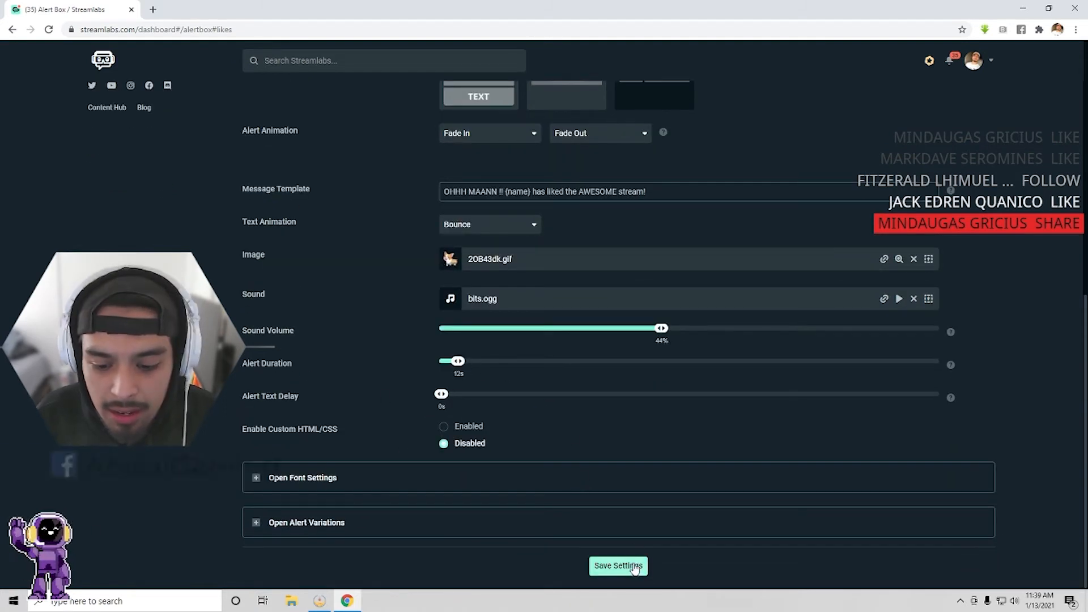
Copy the Alert Box widget URL and look through the source types that can be added in OBS Studio.
scroll(651, 557, up, 6)
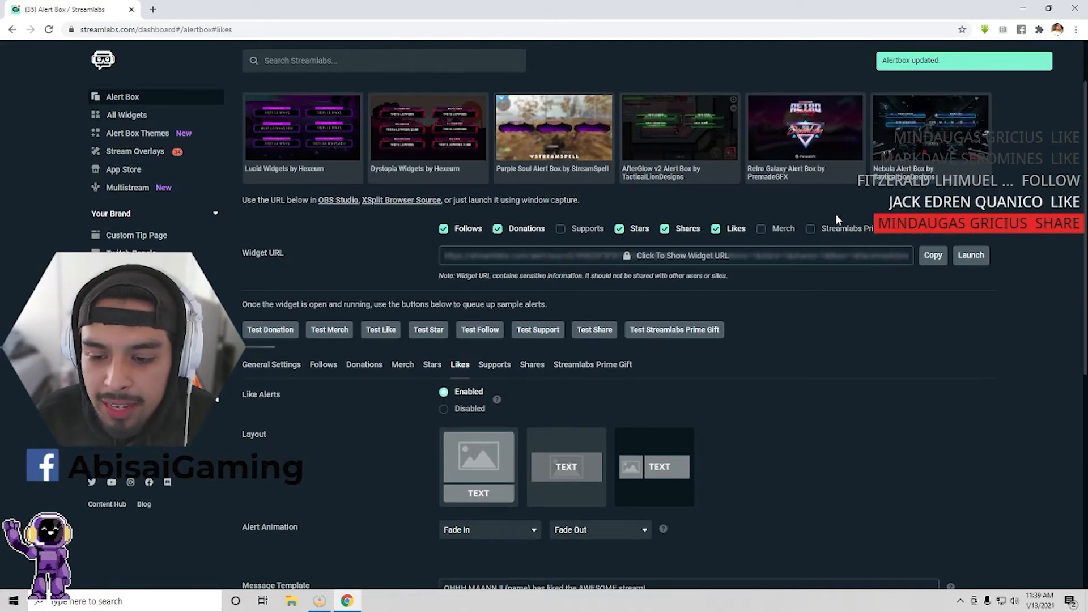
click(933, 255)
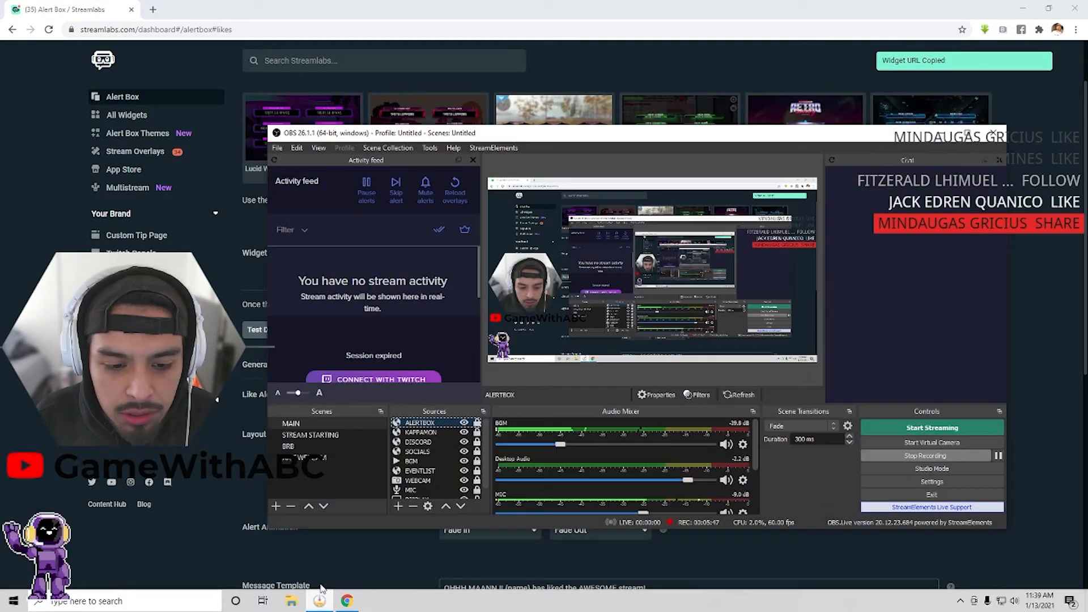
click(320, 600)
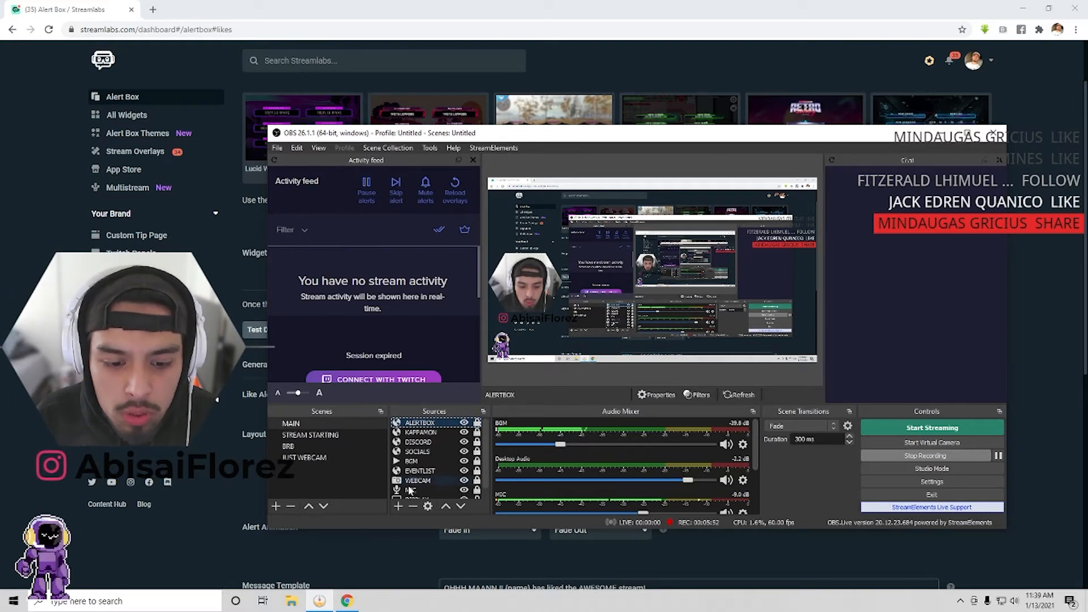
click(398, 506)
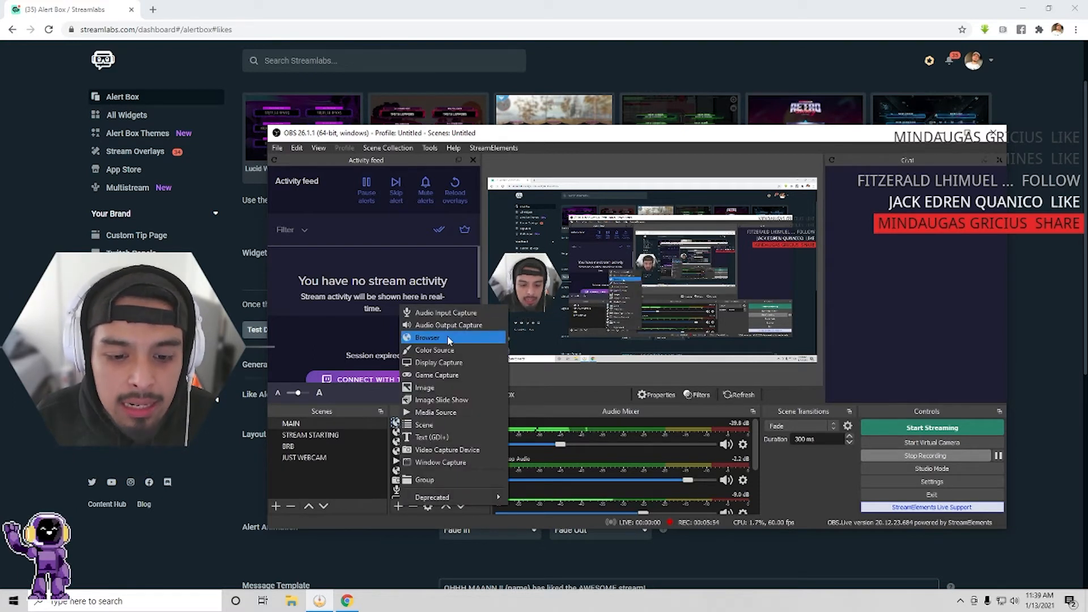
click(240, 437)
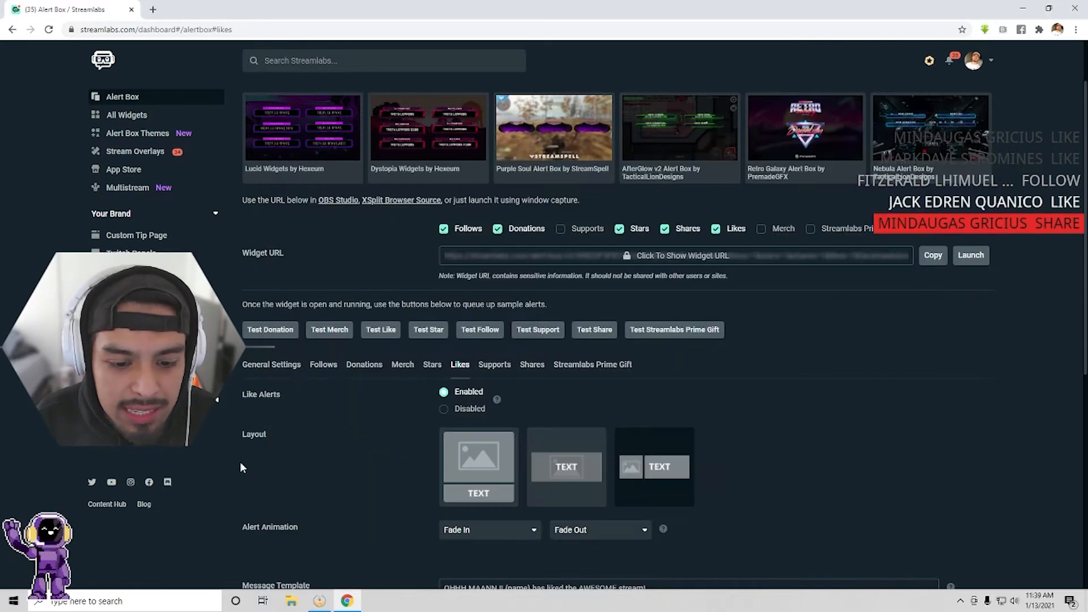
Switch to OBS Studio, review the widget URL in the ALERTBOX source's properties and accept the dialog.
click(320, 601)
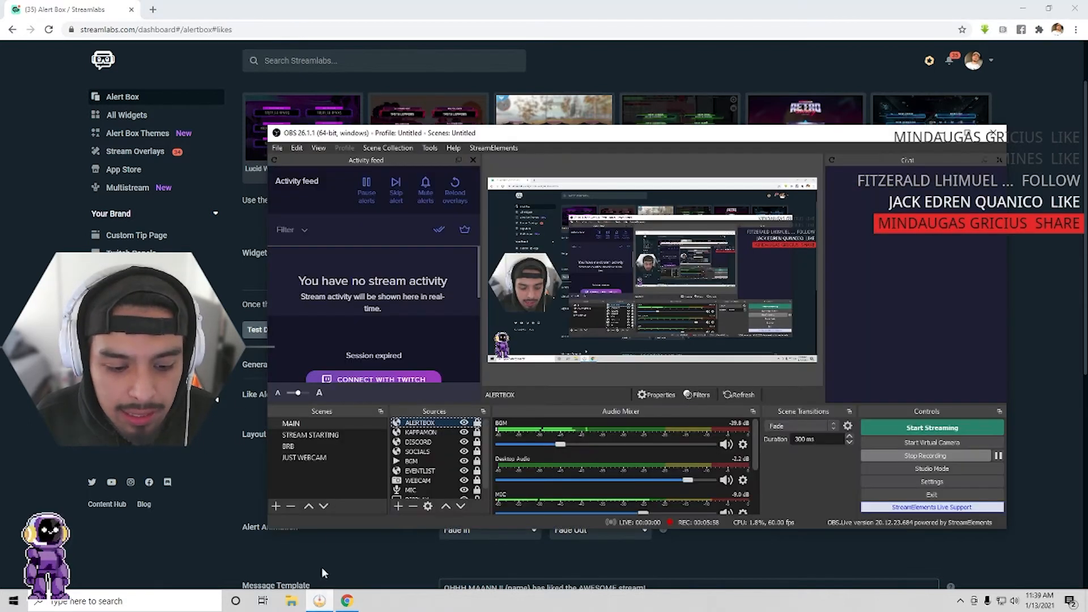
right_click(420, 423)
click(454, 414)
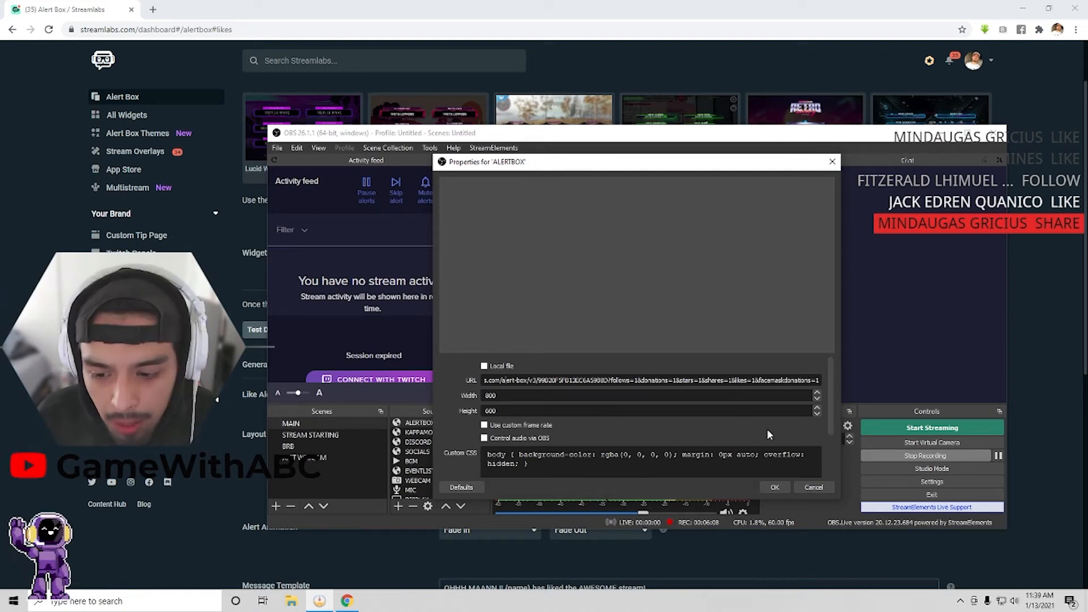
click(774, 487)
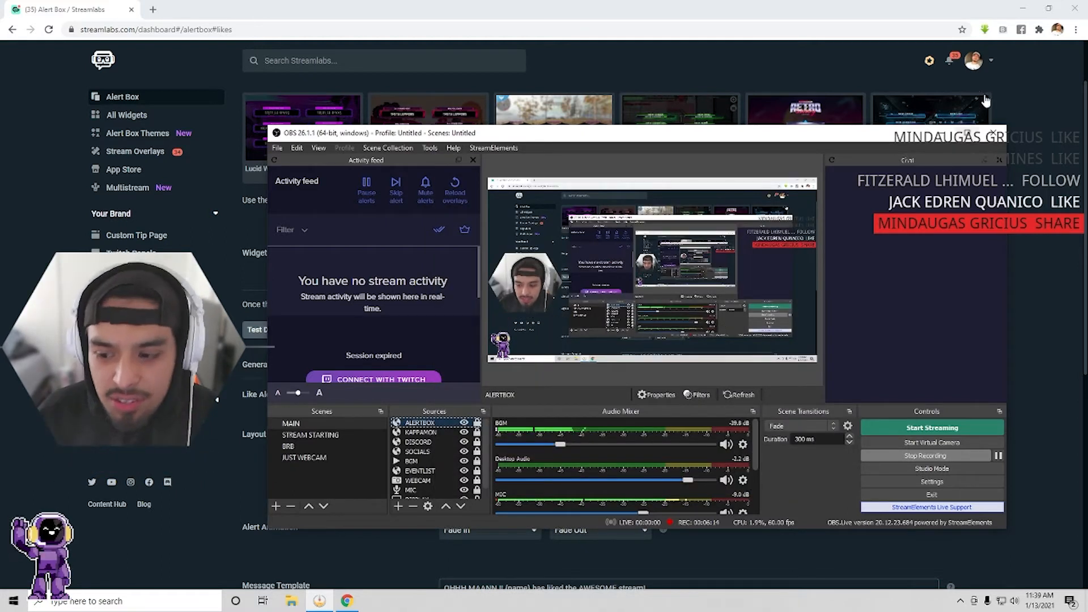
Return to Streamlabs in the browser and open the Stream Labels download page from the widget gallery.
click(944, 135)
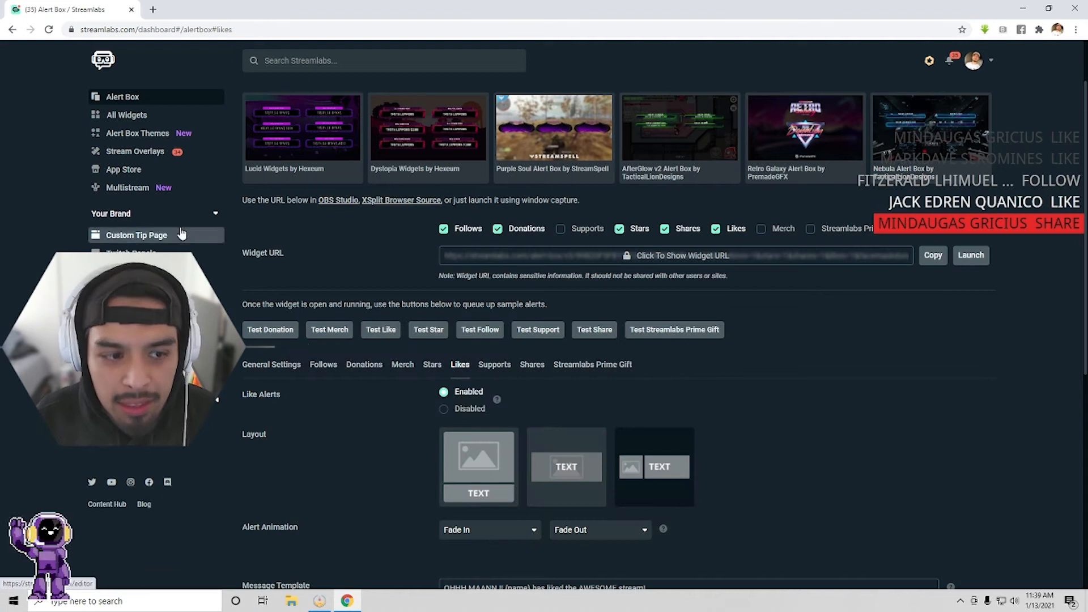
scroll(169, 218, up, 1)
click(144, 186)
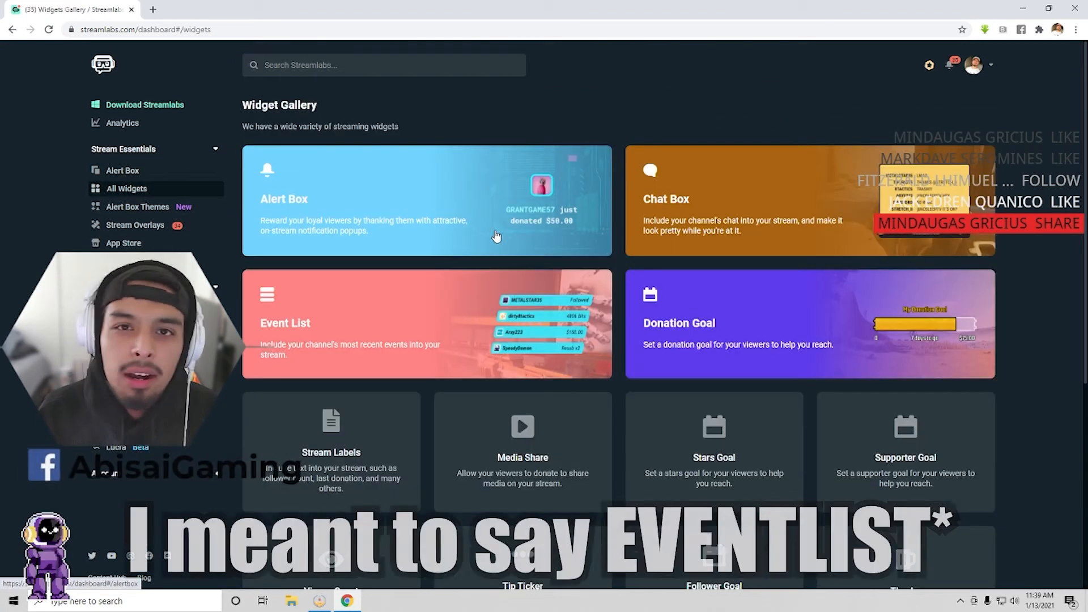
click(319, 601)
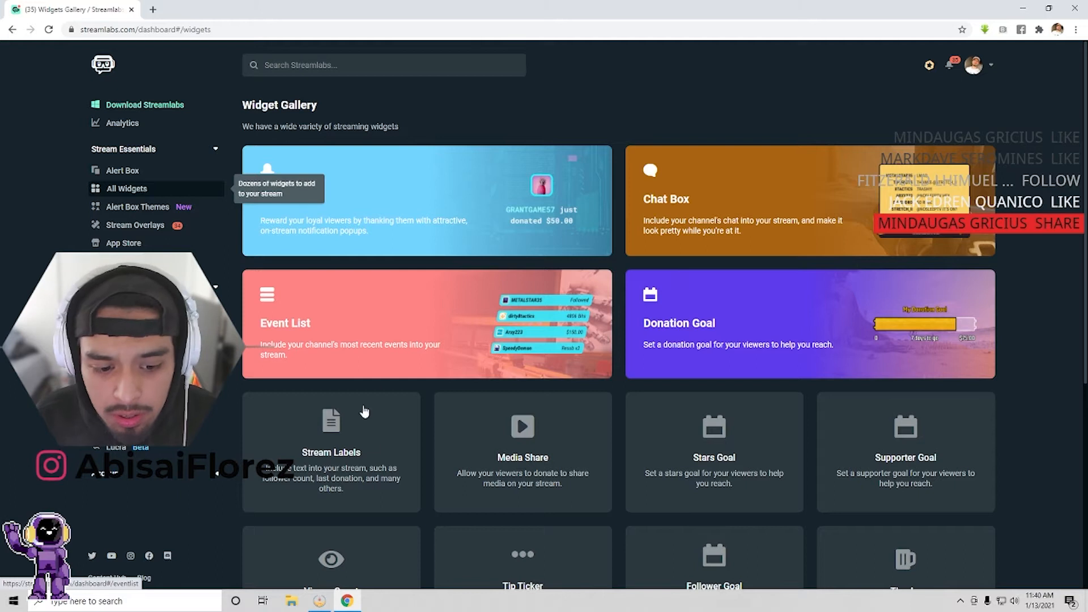
click(331, 434)
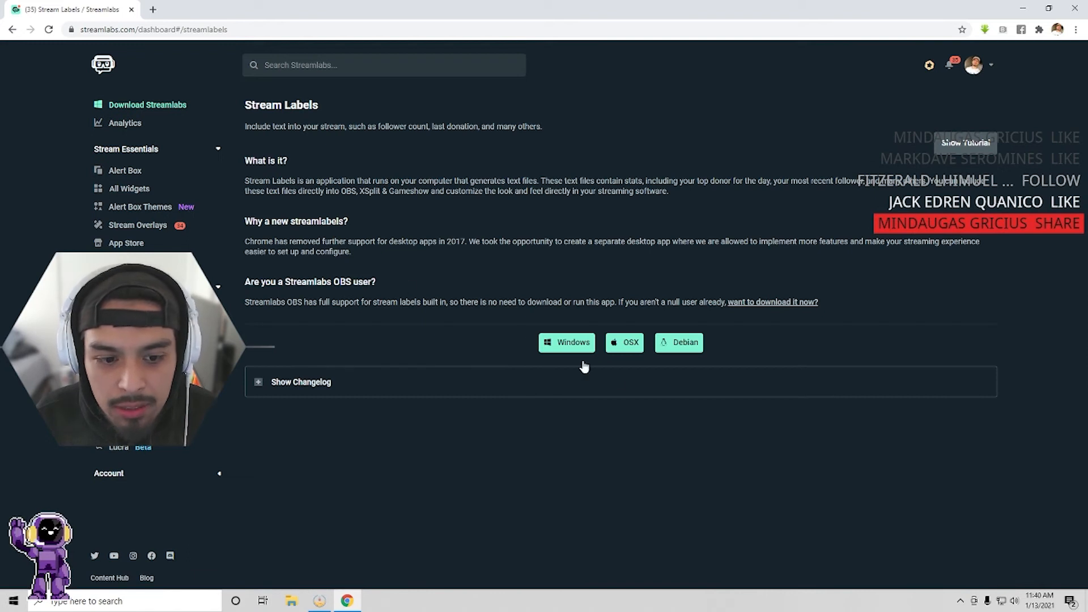
click(635, 350)
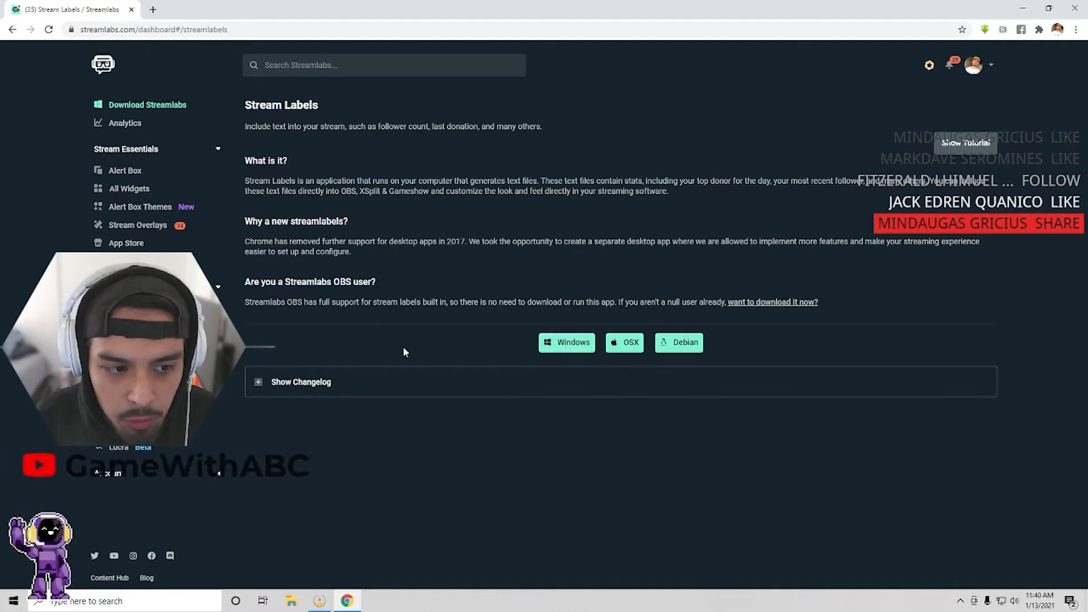
Show the desktop, move the StreamLabels shortcut to an empty area and put it back in its original place.
click(1027, 9)
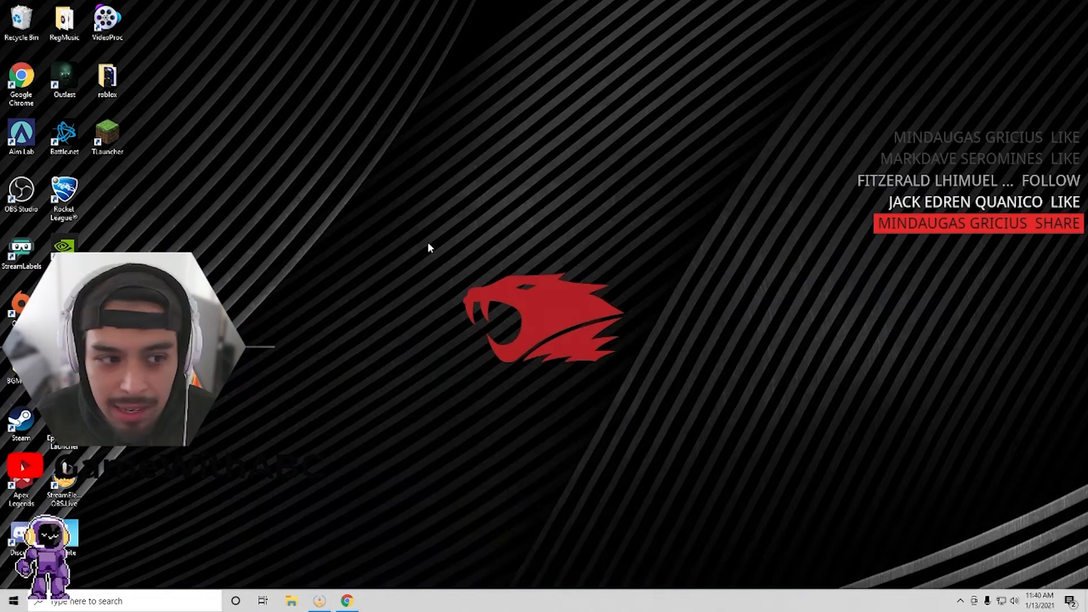
drag(21, 249, 417, 214)
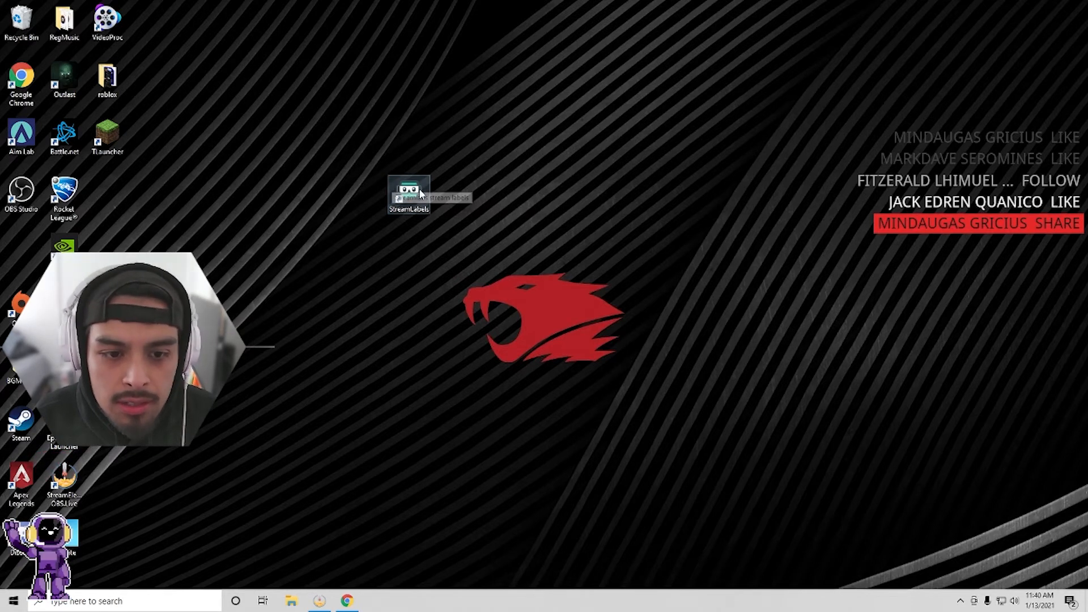
click(436, 197)
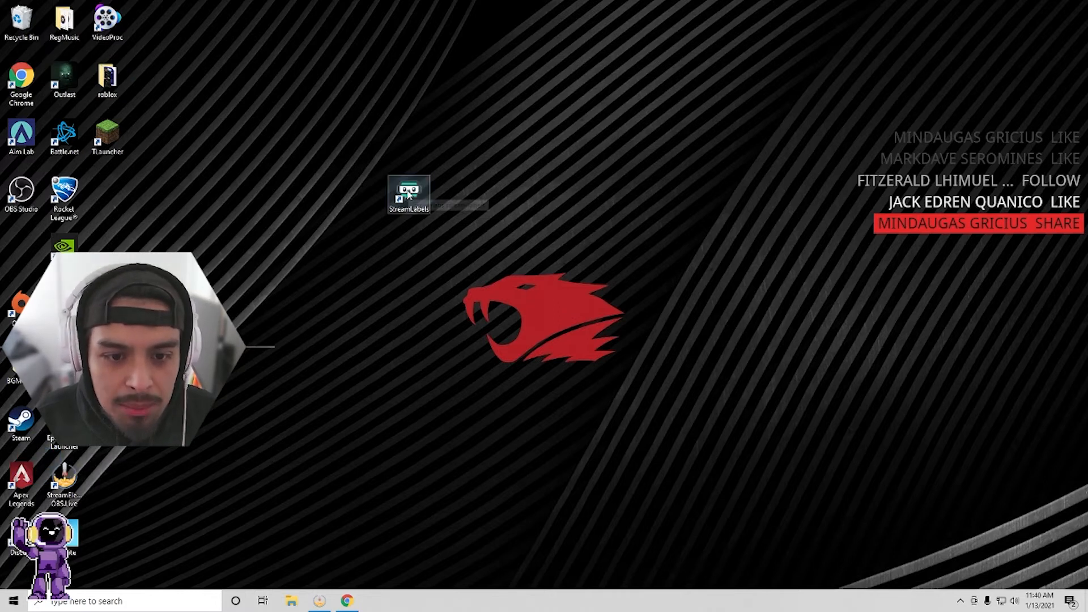
drag(409, 195, 22, 243)
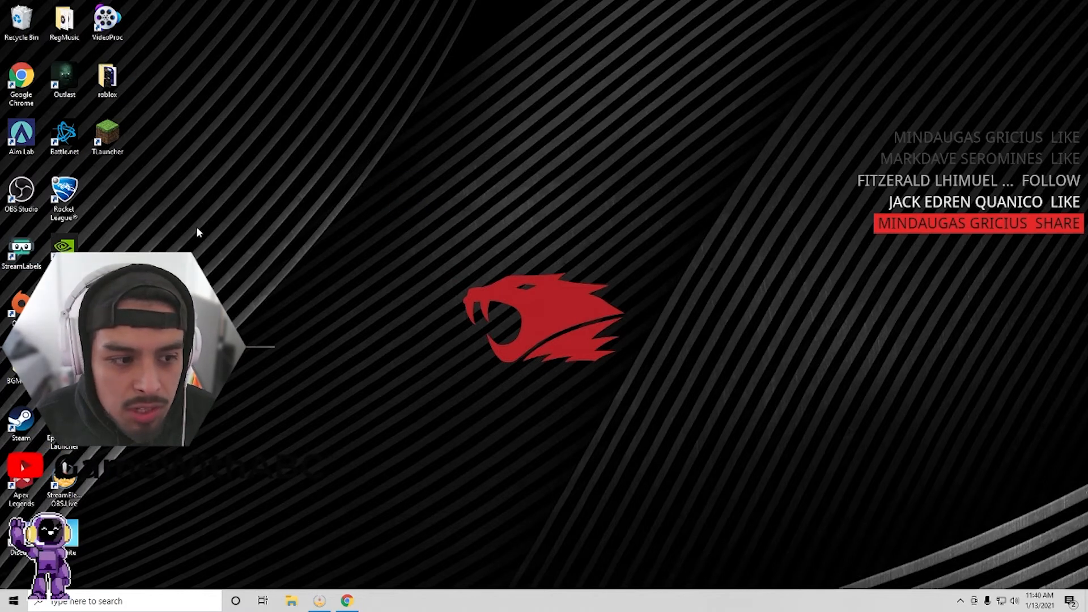
Return to Streamlabs in the browser and reopen the gallery of all widgets.
click(327, 600)
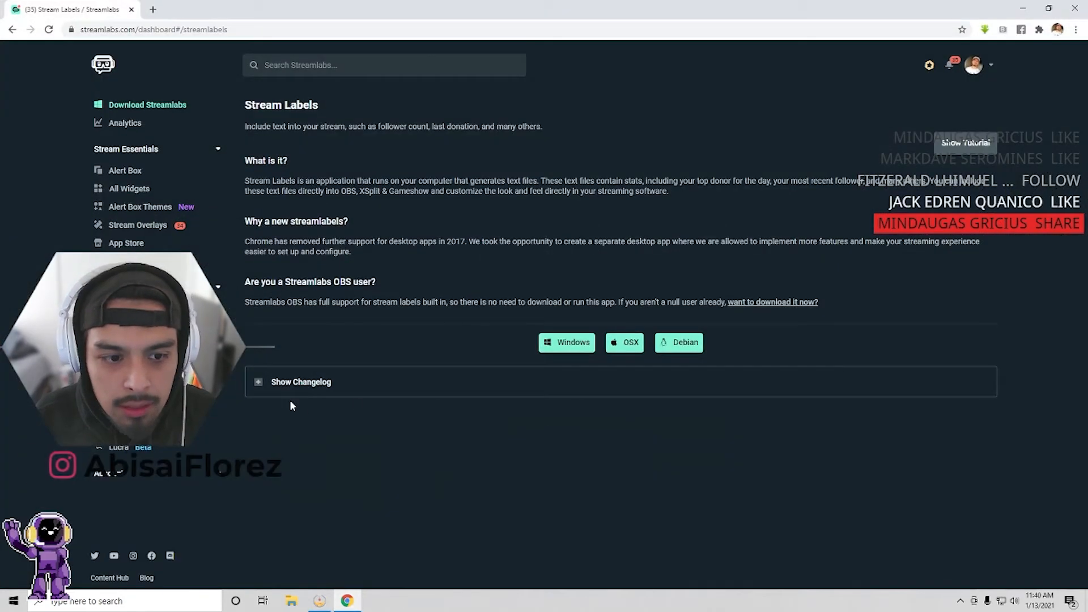
click(139, 187)
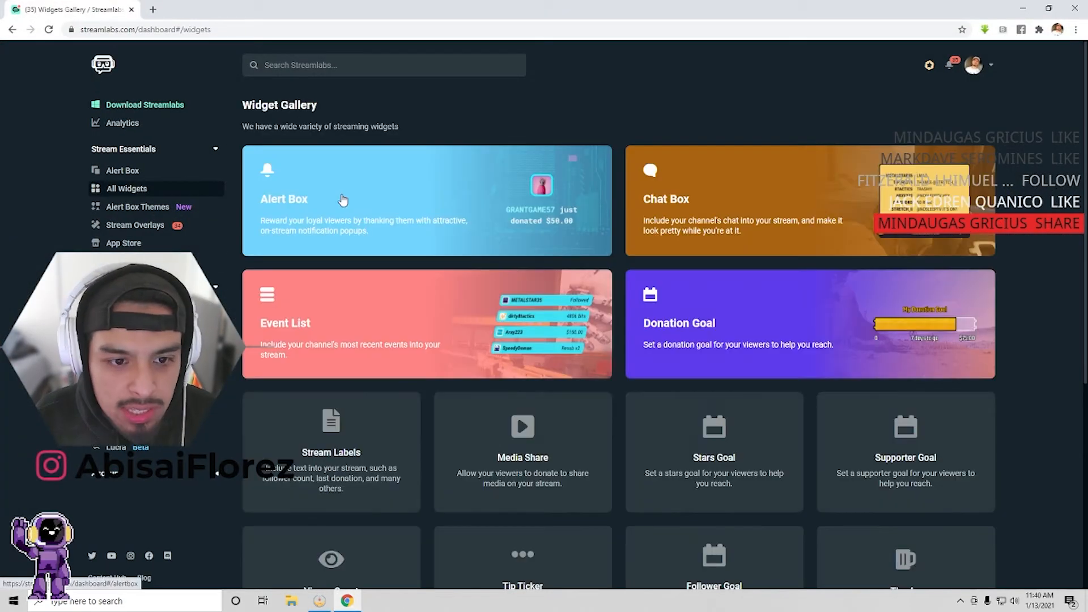
Open the Event List widget from the gallery and copy its widget URL.
click(448, 329)
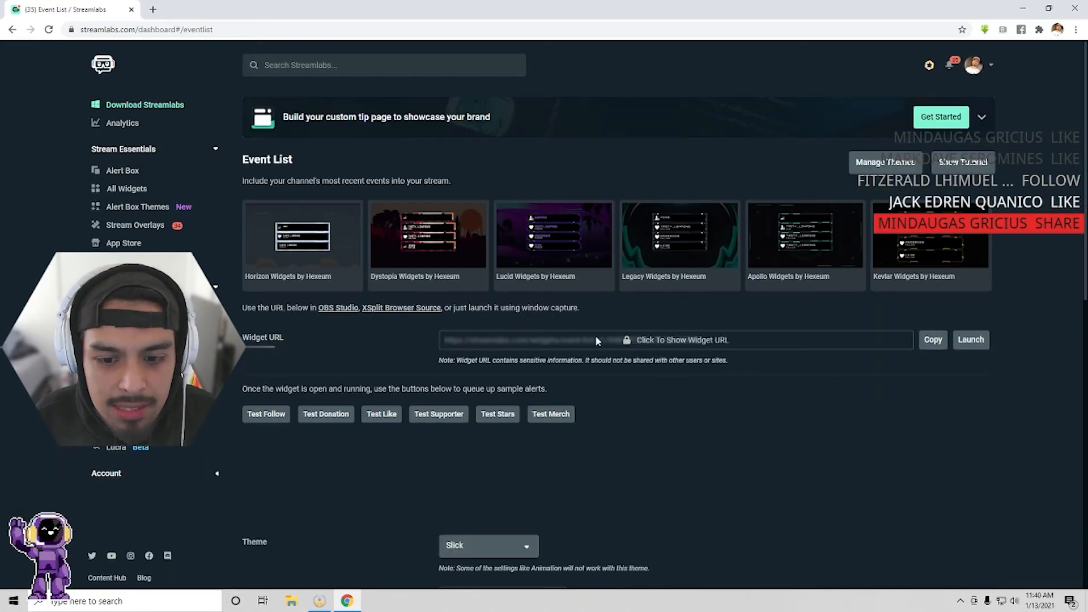
scroll(860, 294, down, 2)
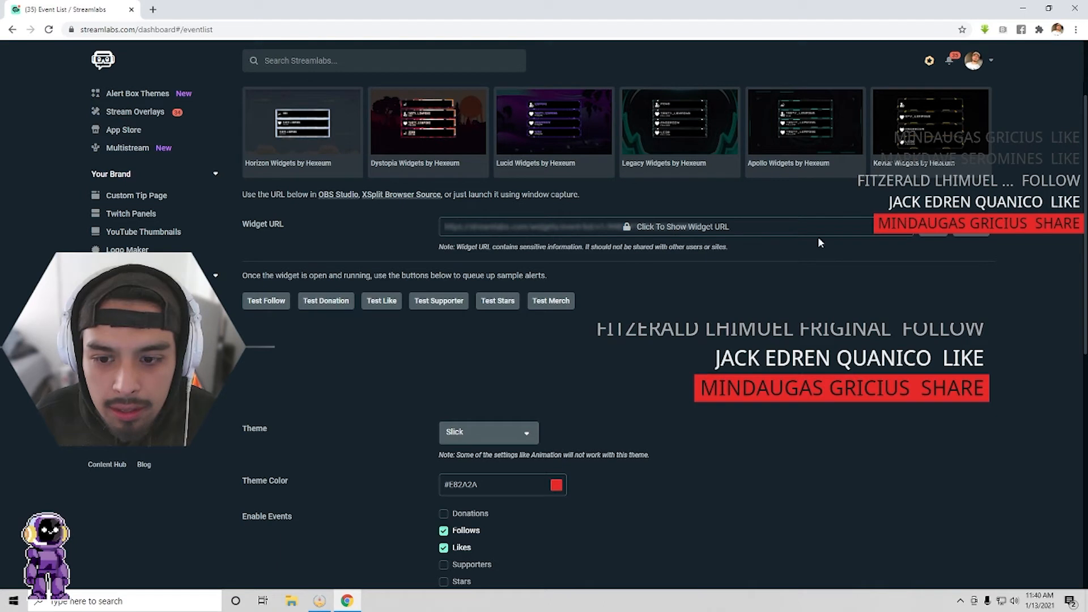
click(933, 228)
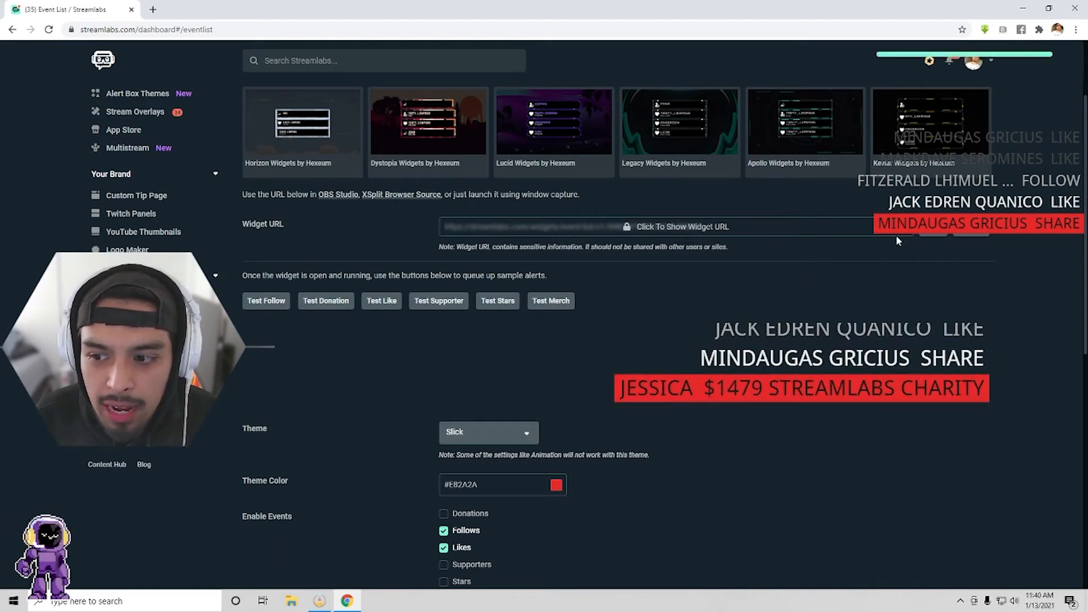
Switch to OBS Studio, select the EVENTLIST source and look up the Browser type among the sources that can be added.
click(320, 602)
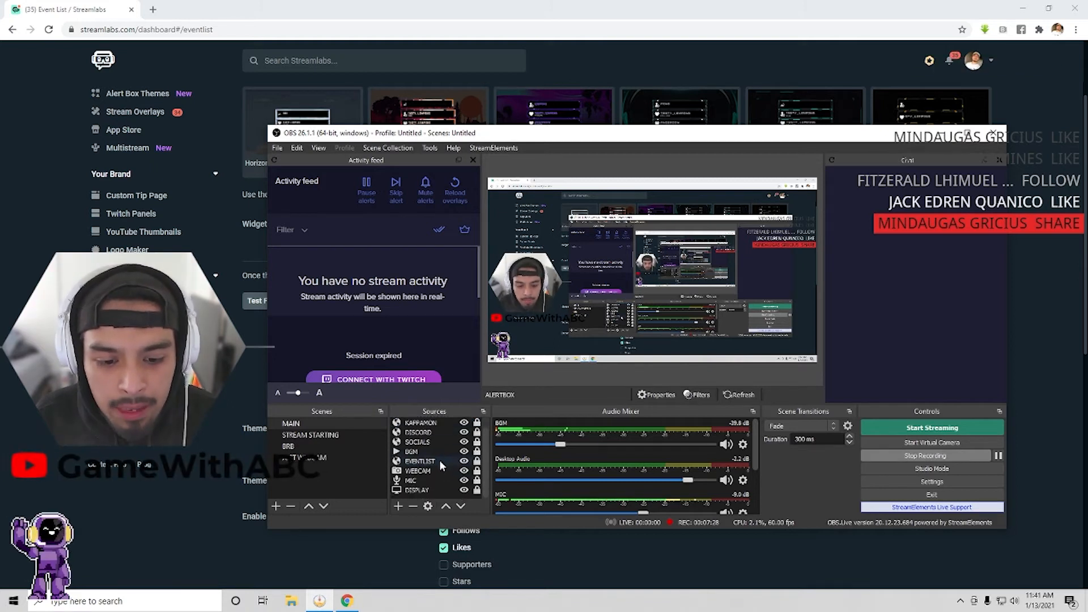
click(422, 471)
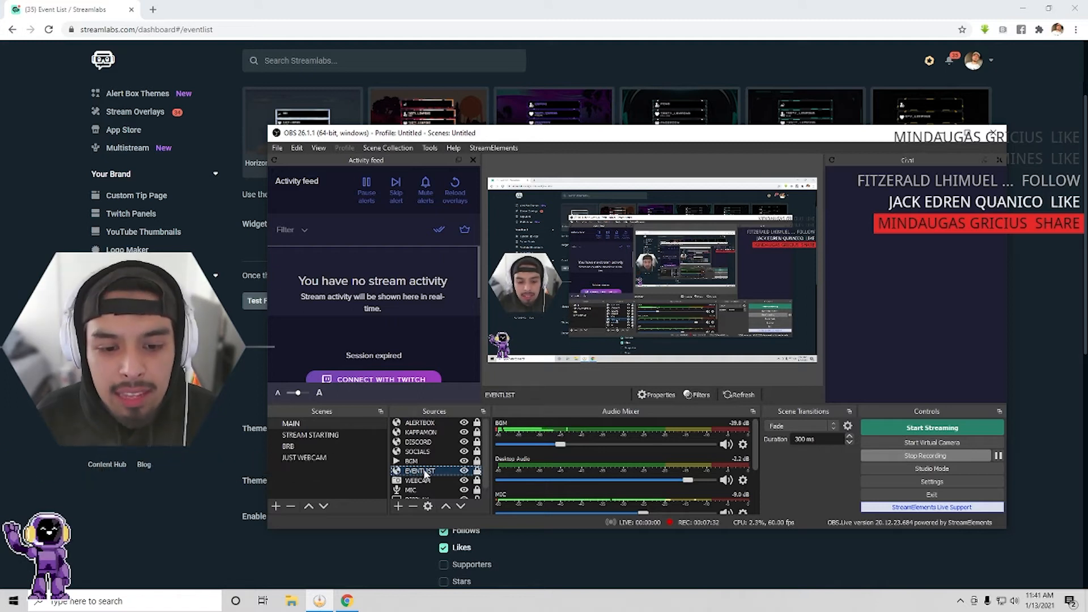
right_click(425, 473)
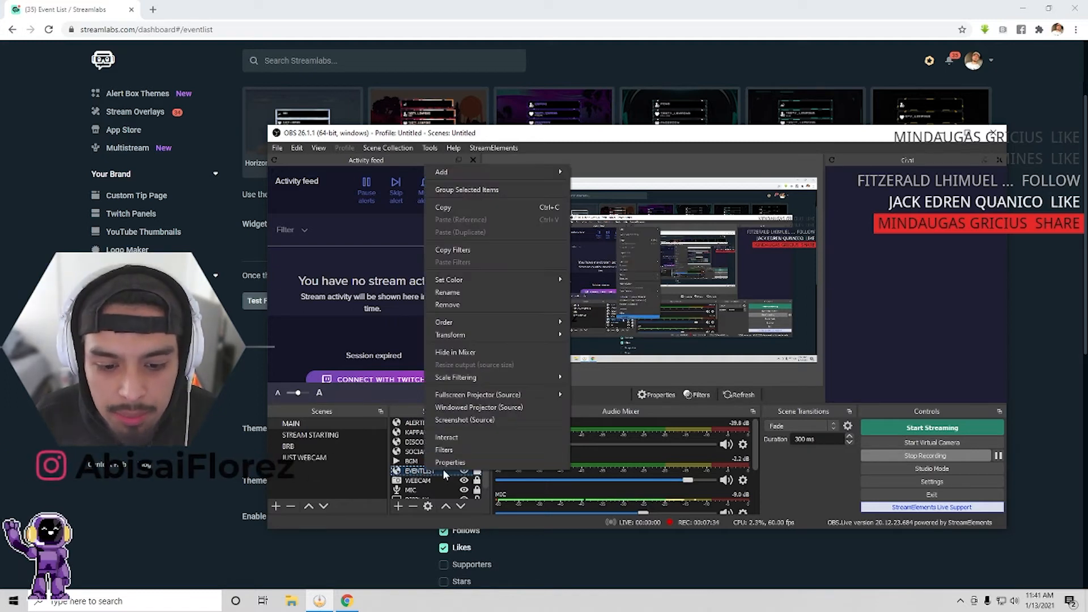
click(400, 471)
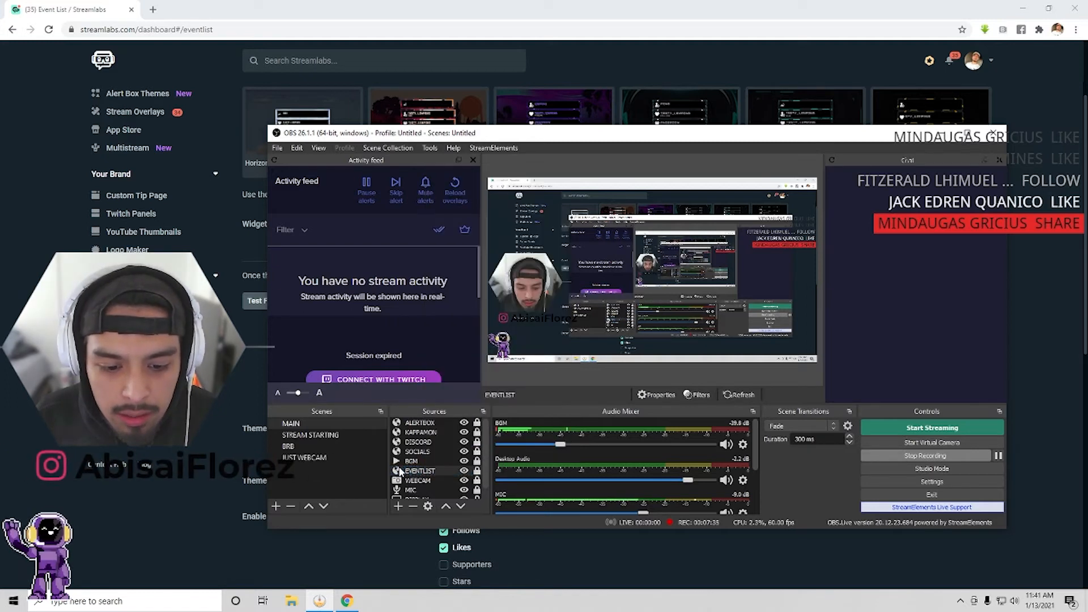
click(398, 507)
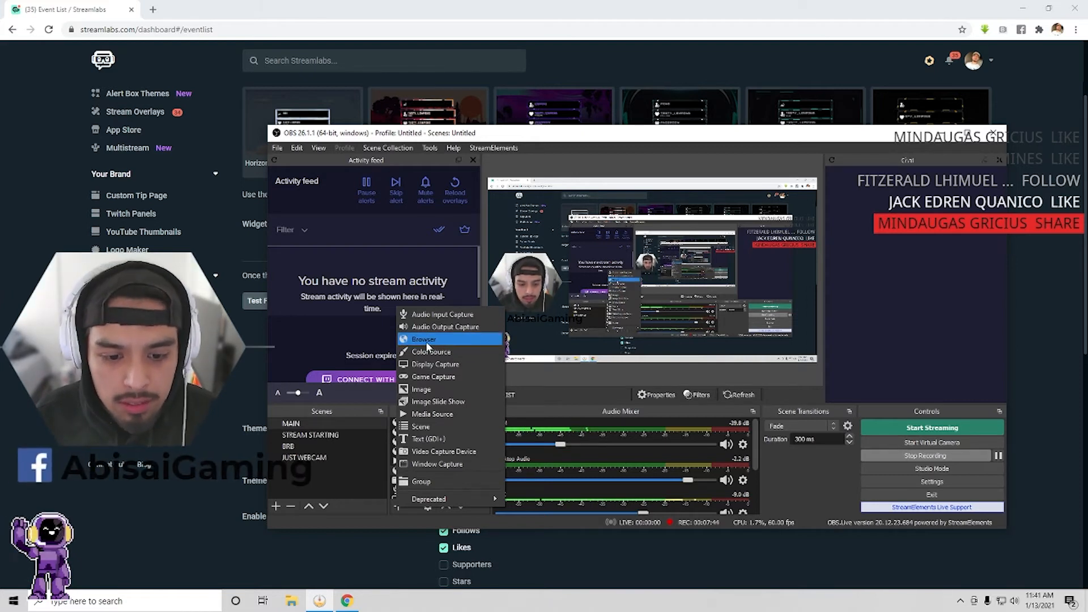
click(348, 562)
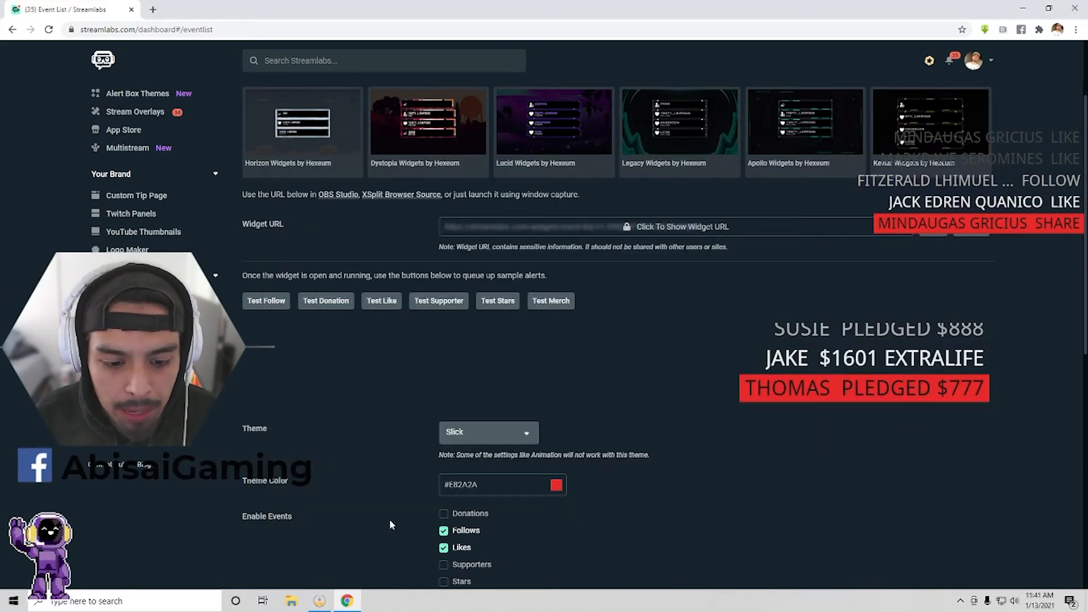
Open the EVENTLIST source's properties in OBS Studio, select its widget URL for review and accept the dialog.
click(319, 602)
right_click(418, 470)
click(487, 466)
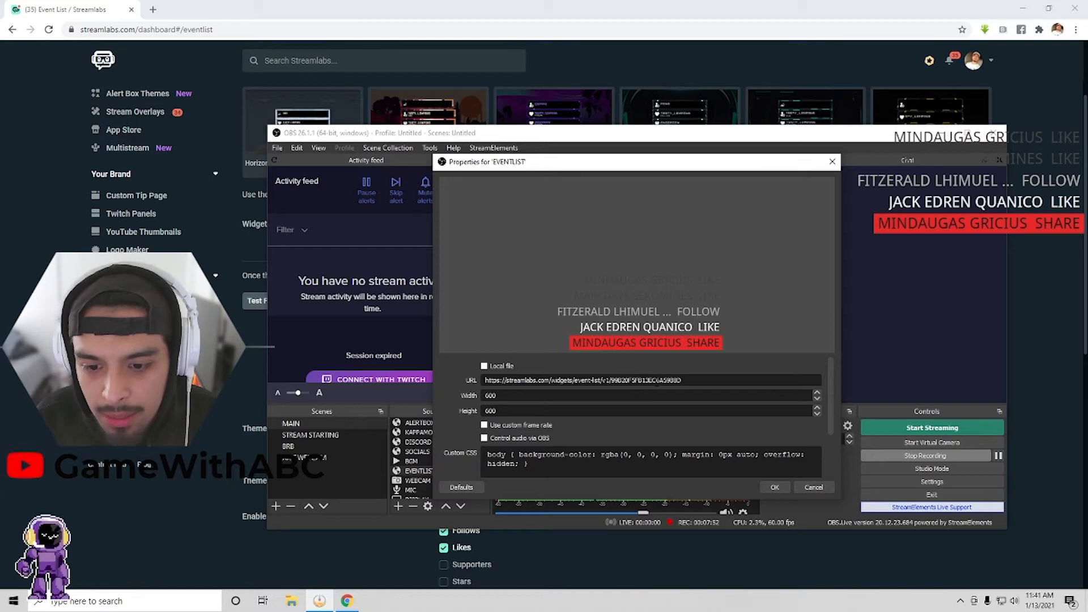
drag(683, 379, 460, 381)
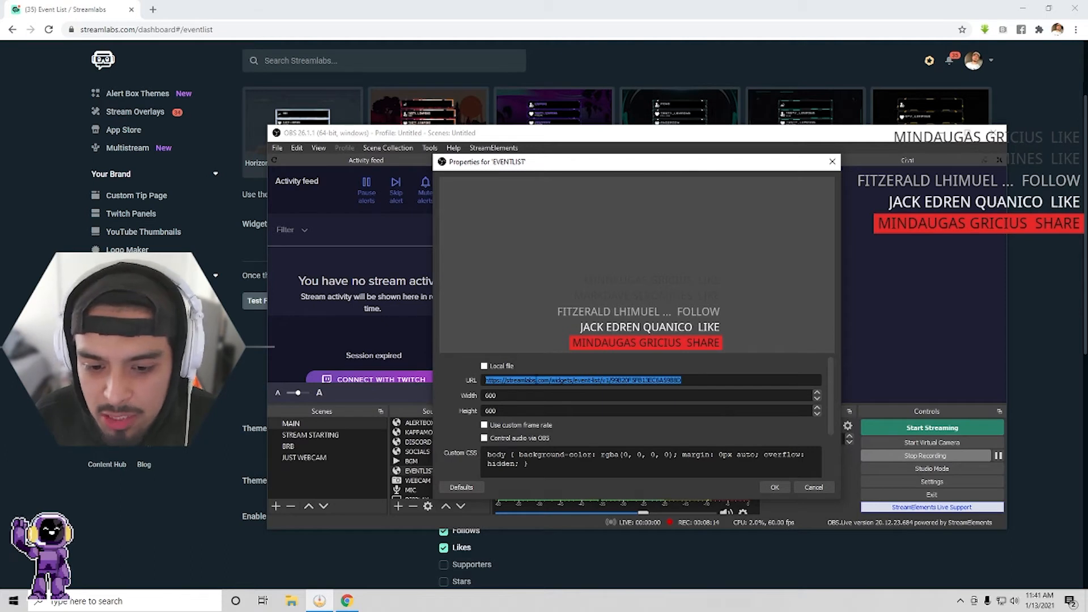
click(775, 488)
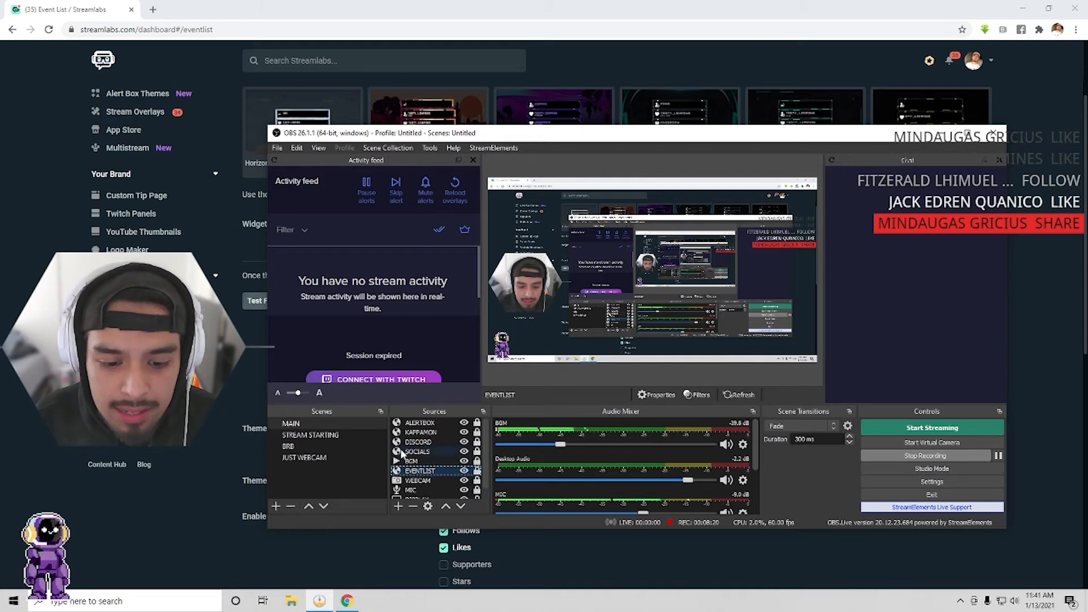
Return to Streamlabs, send a test follow from the Event List page with the OBS window moved below the test buttons, and minimize OBS.
click(429, 427)
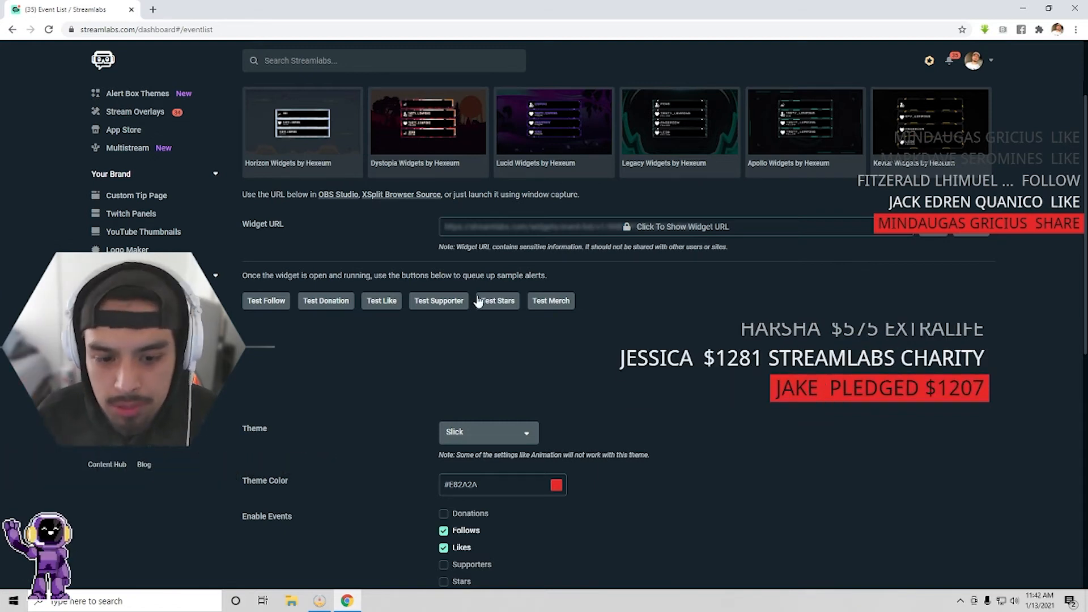
scroll(323, 331, down, 2)
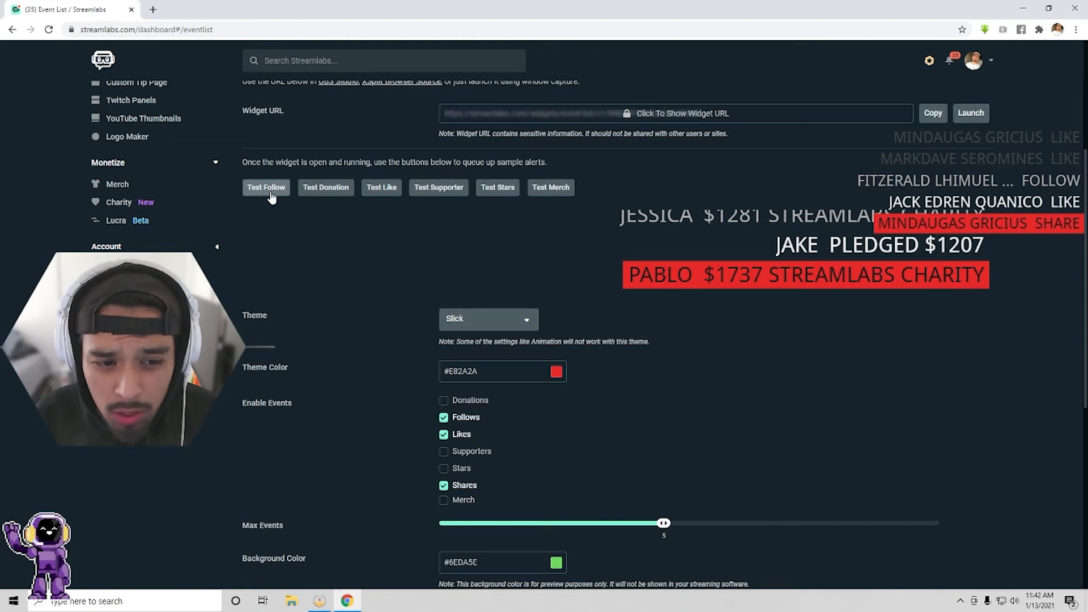
scroll(479, 243, up, 1)
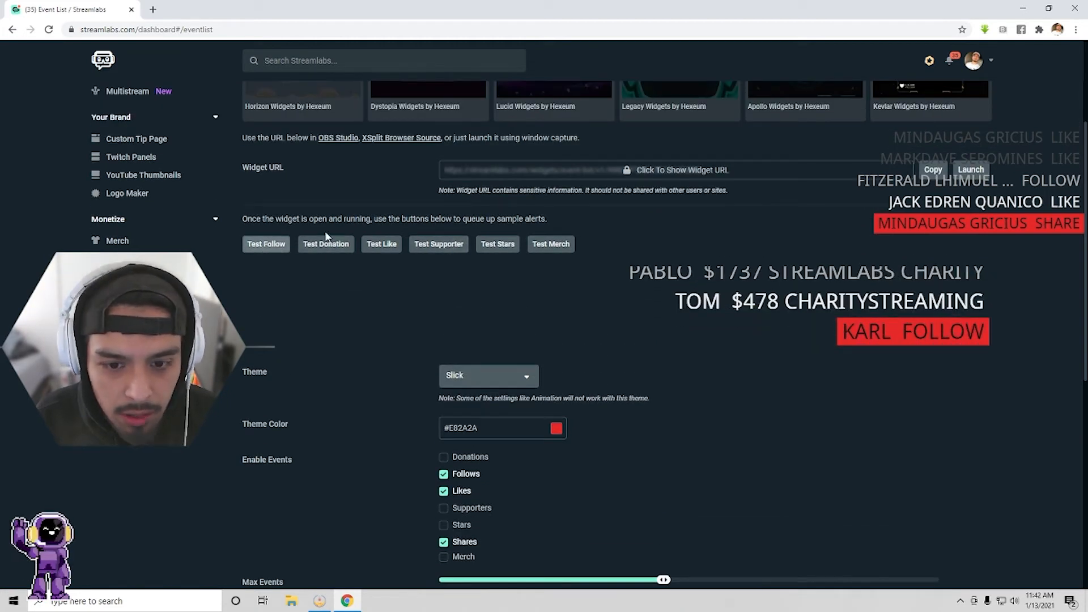
click(317, 604)
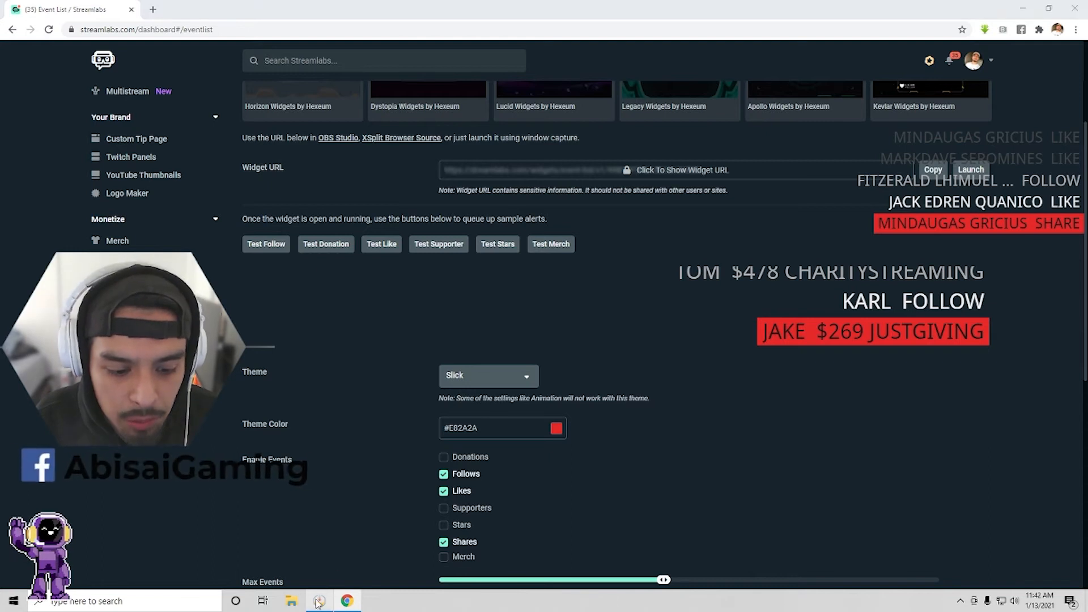
drag(544, 139, 430, 306)
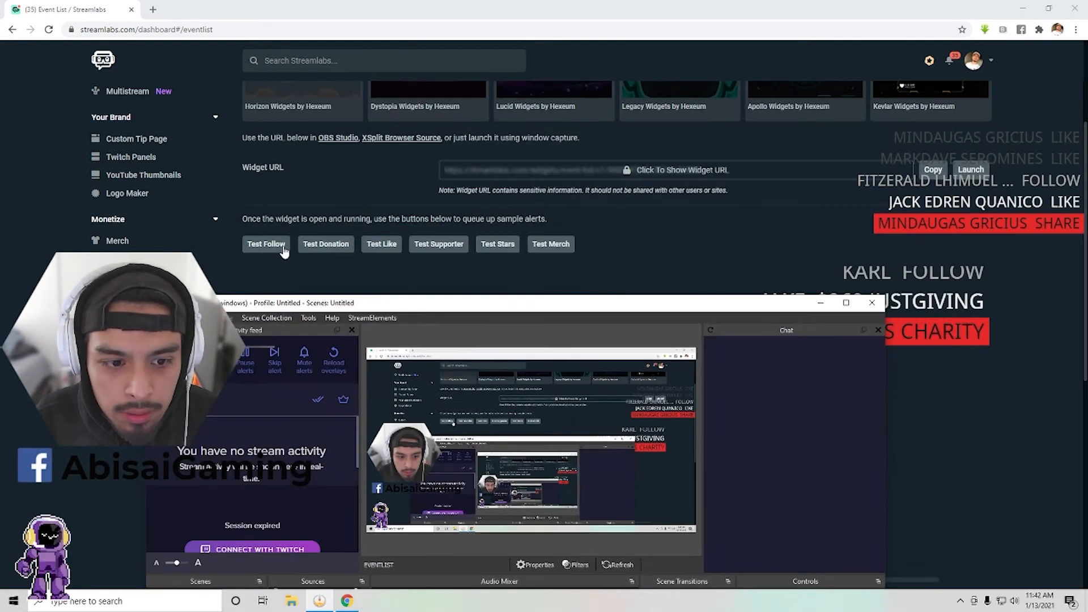
click(266, 243)
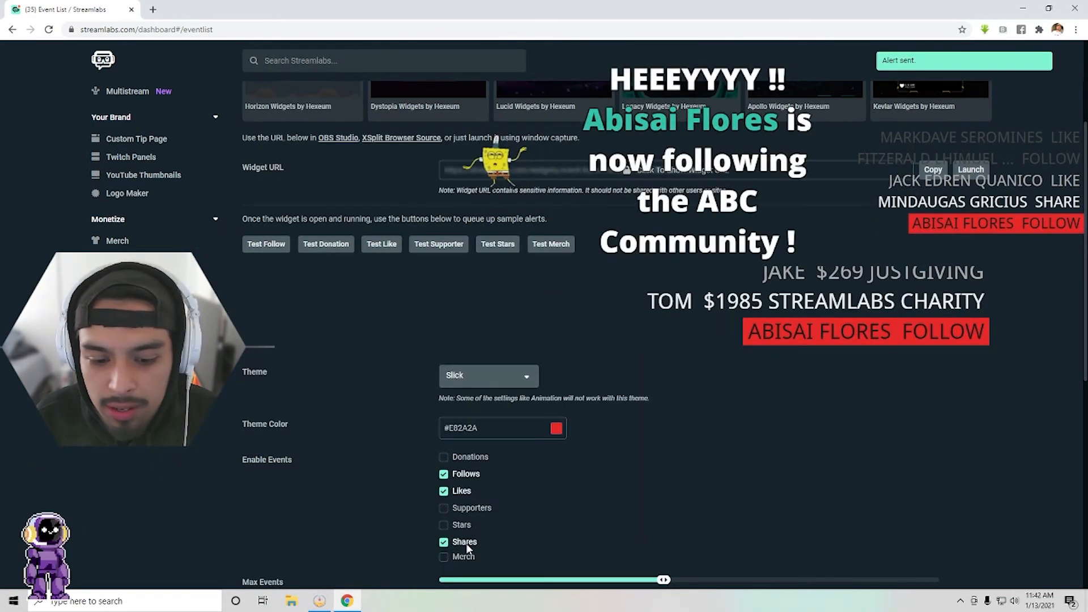
click(320, 601)
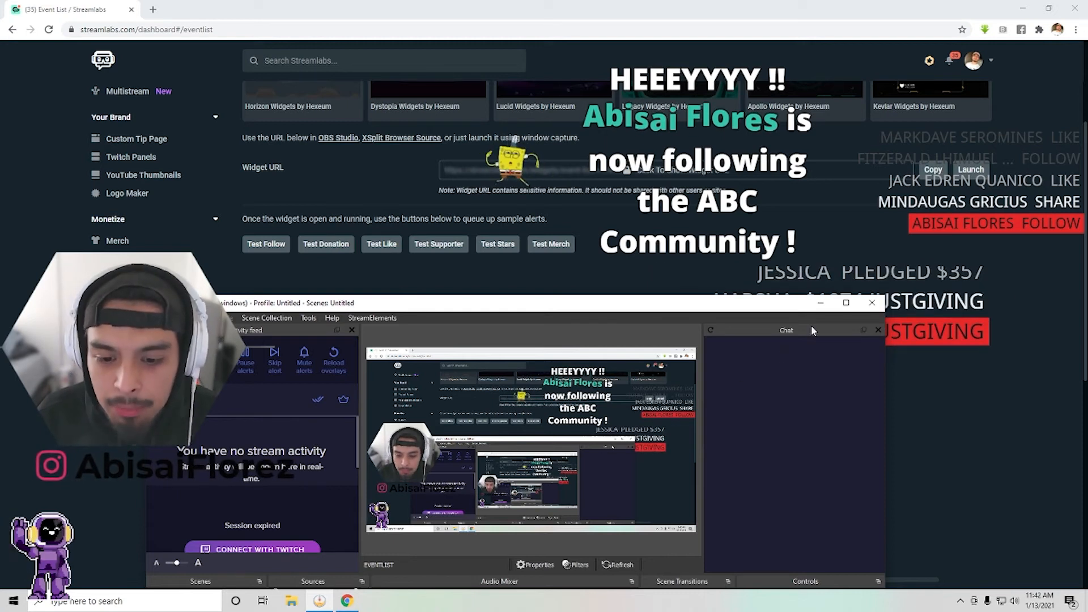
click(820, 302)
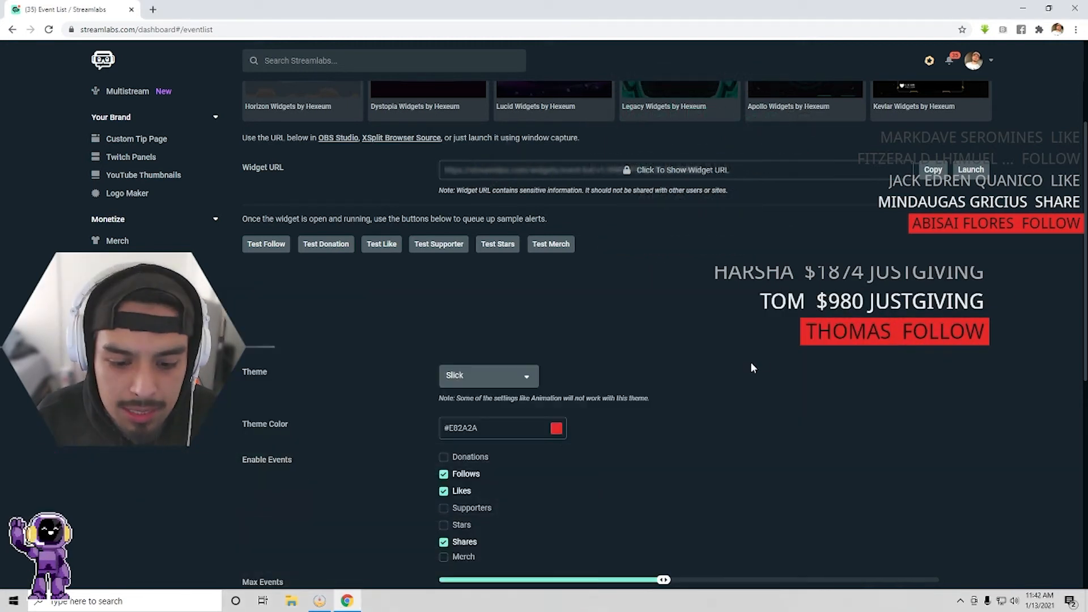
Enable Stars among the event list's events and save the widget settings.
scroll(752, 368, down, 3)
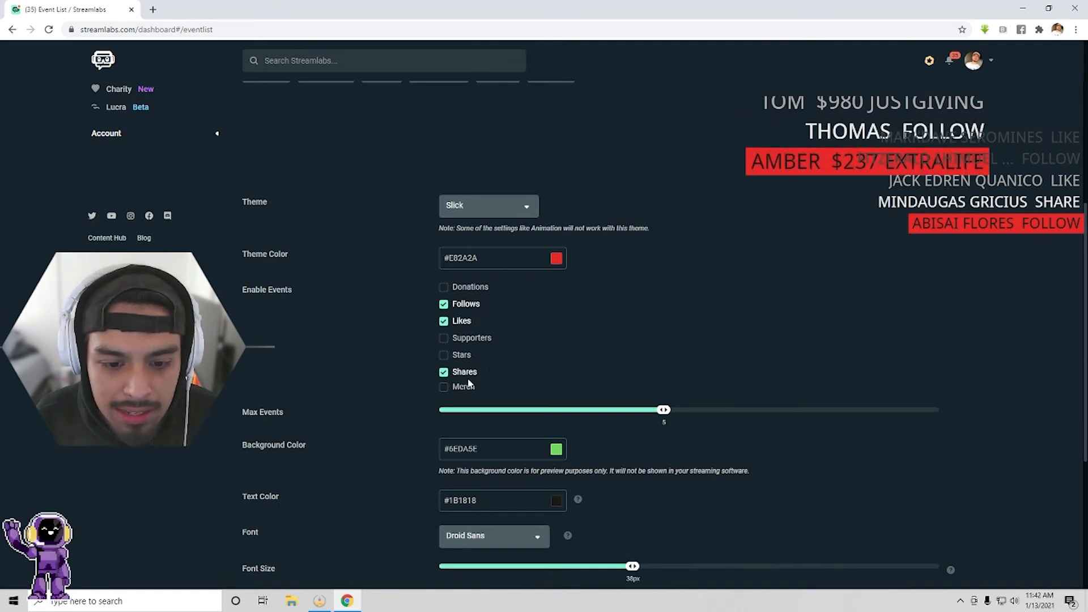
click(444, 355)
scroll(516, 385, down, 5)
click(589, 563)
scroll(532, 415, up, 1)
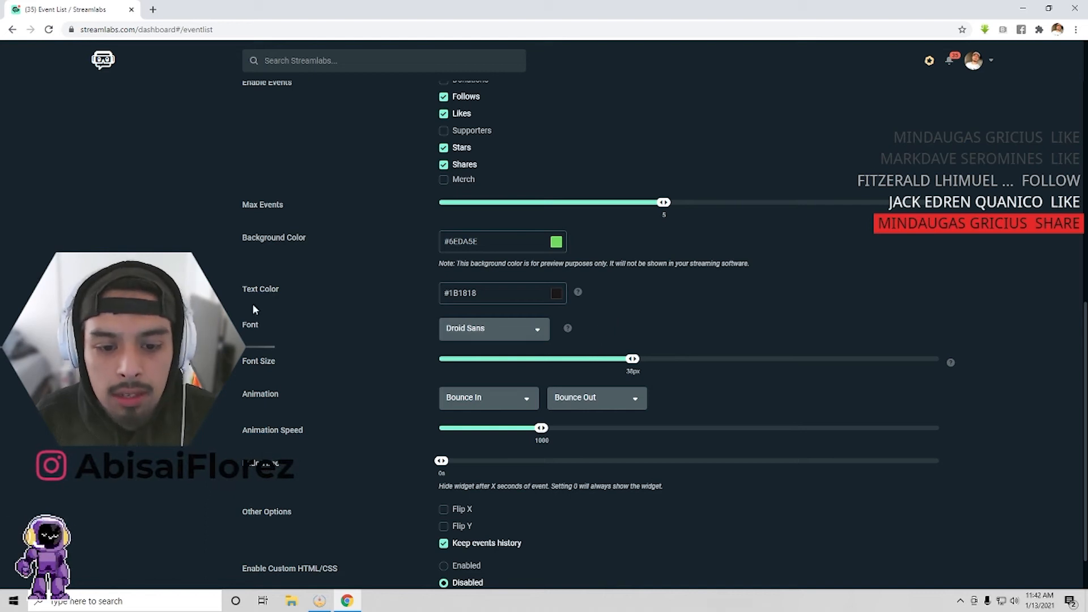
drag(276, 292, 331, 305)
click(353, 321)
scroll(353, 326, down, 1)
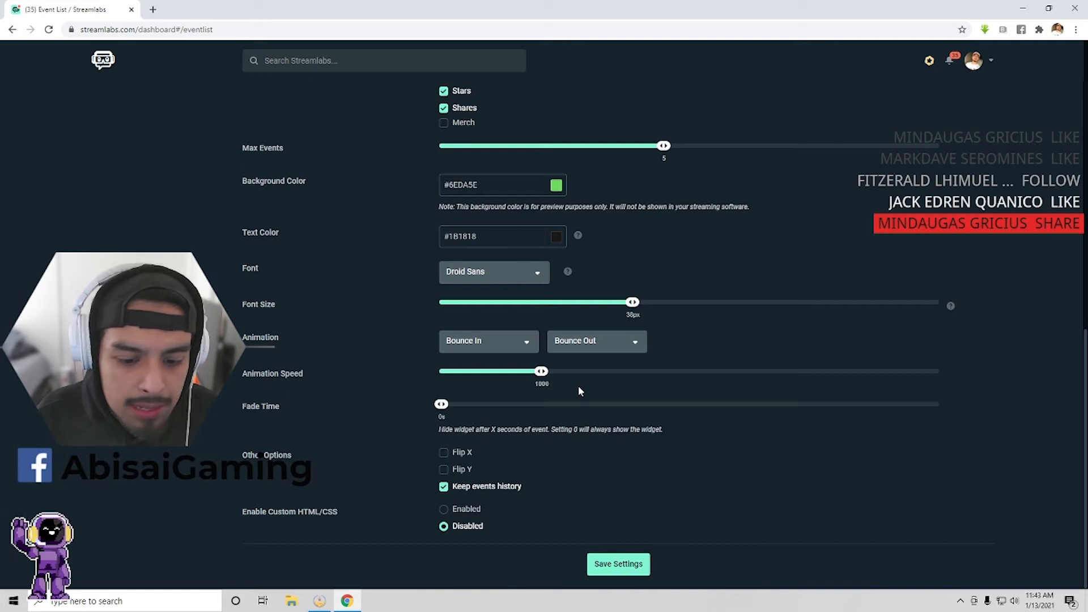
Preview the Crisscross, Carbon and Chevrons themes for the event list and set the theme back to Slick.
scroll(572, 470, up, 7)
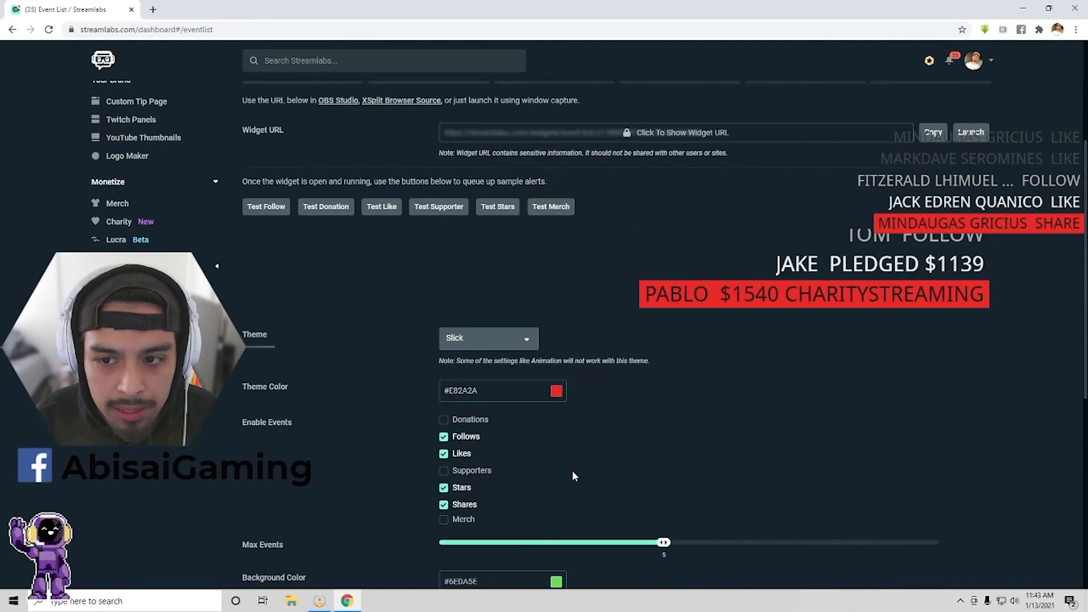
click(522, 343)
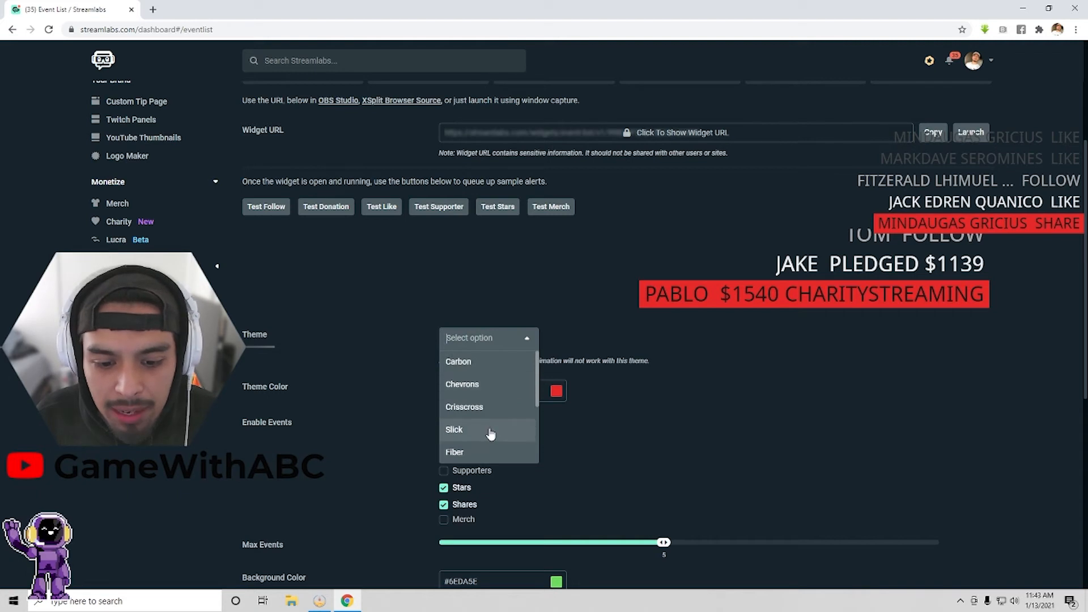
click(489, 407)
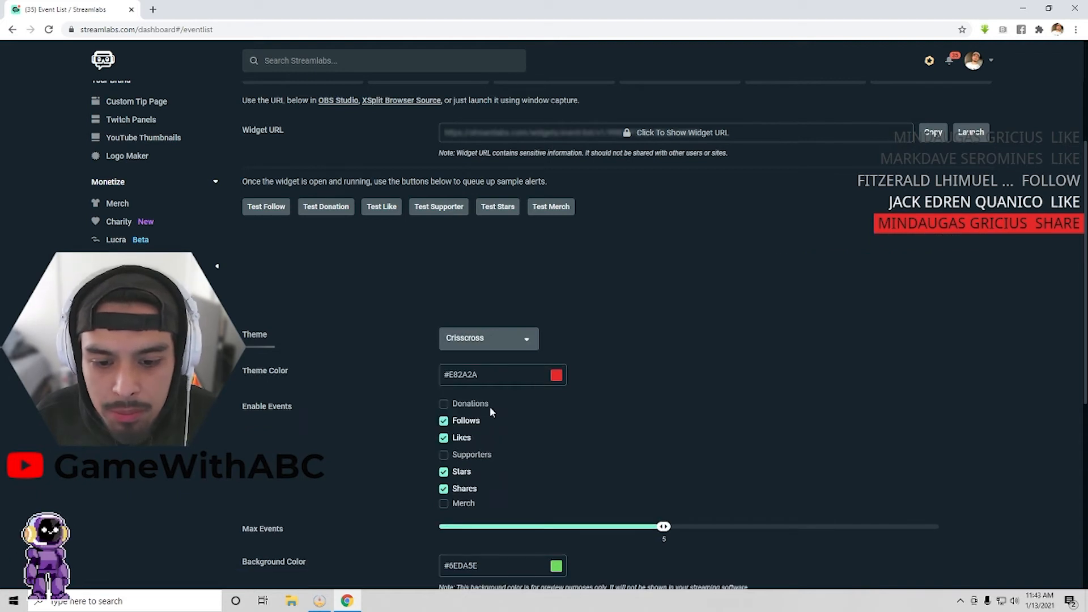
click(534, 340)
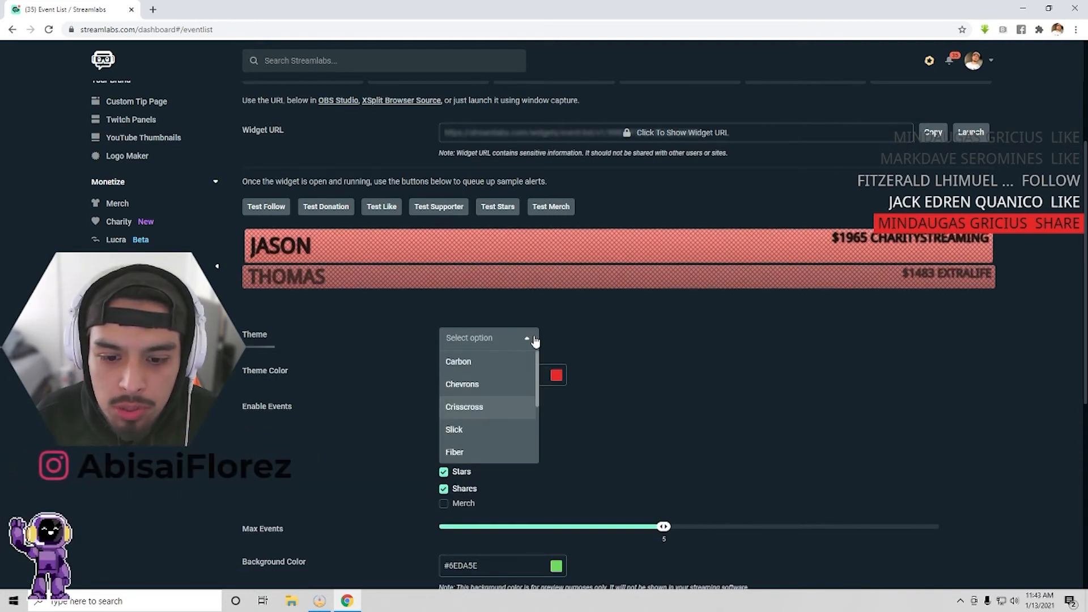
click(531, 358)
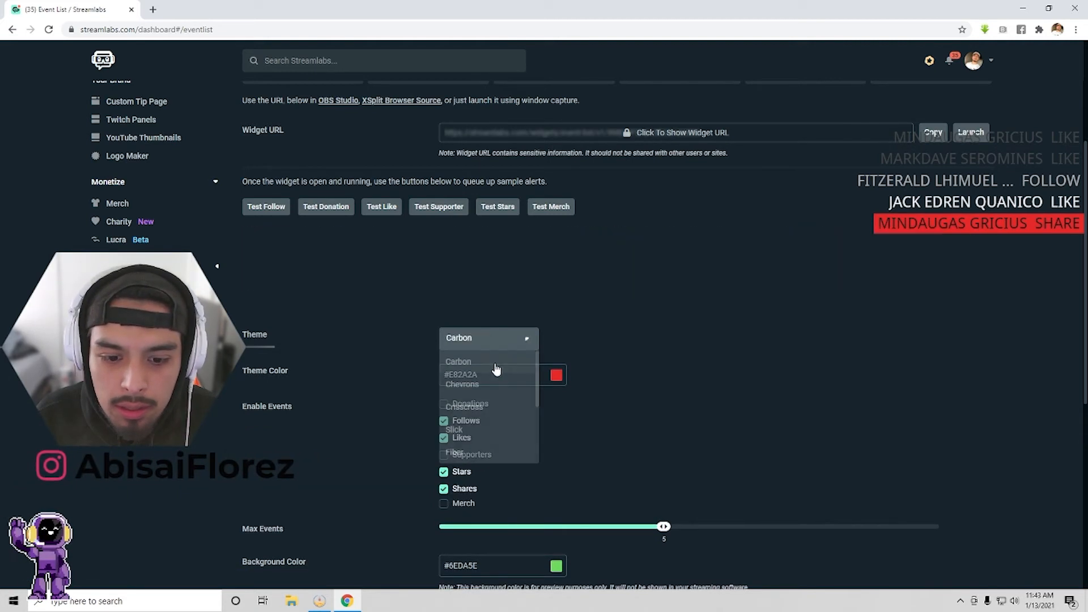
click(527, 340)
click(501, 394)
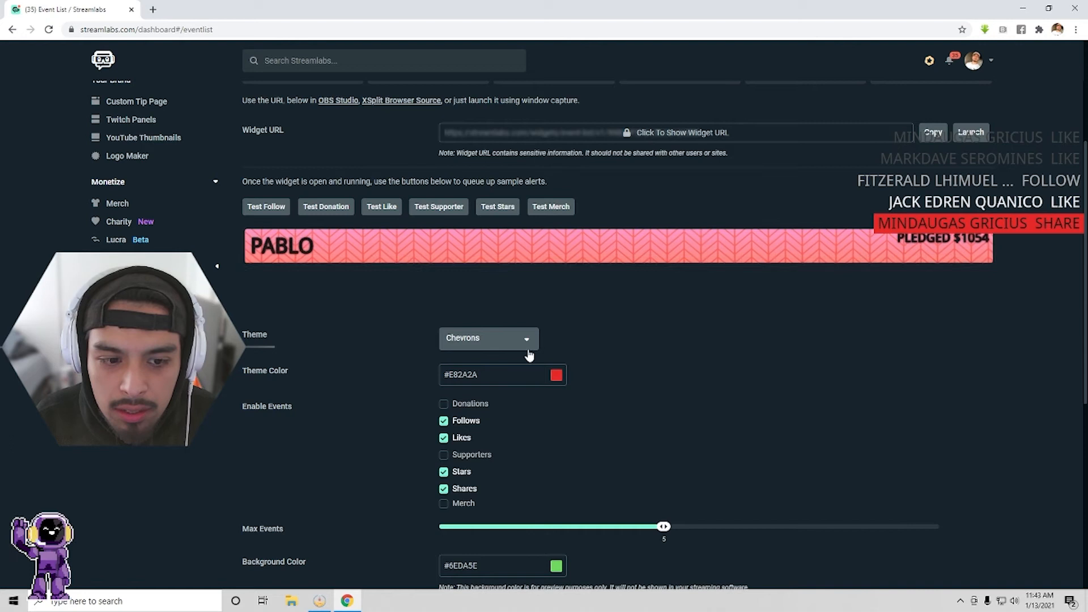
click(528, 340)
click(496, 407)
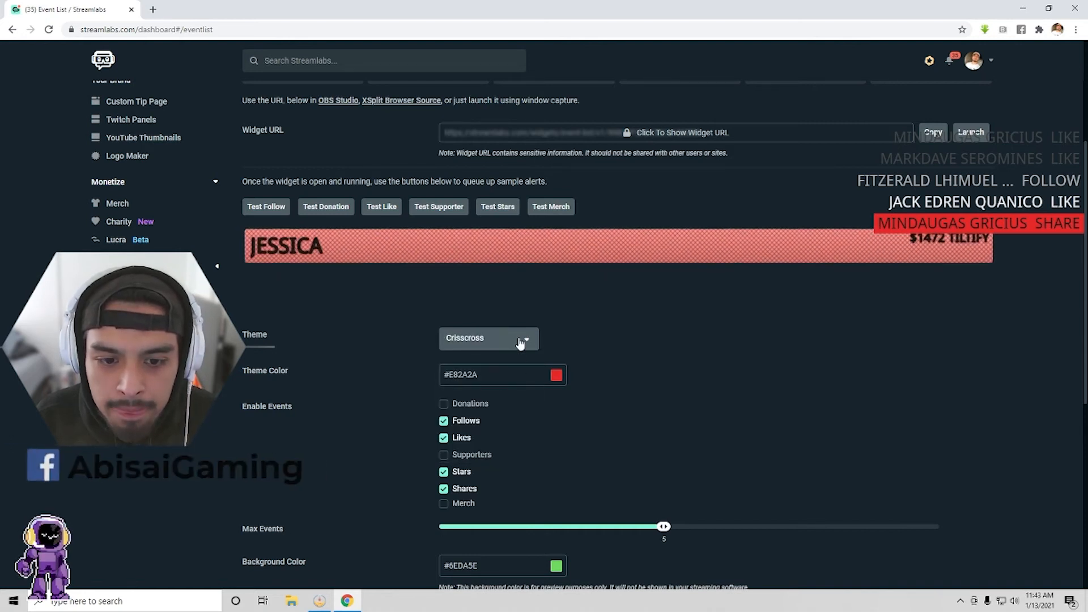
click(522, 342)
click(476, 430)
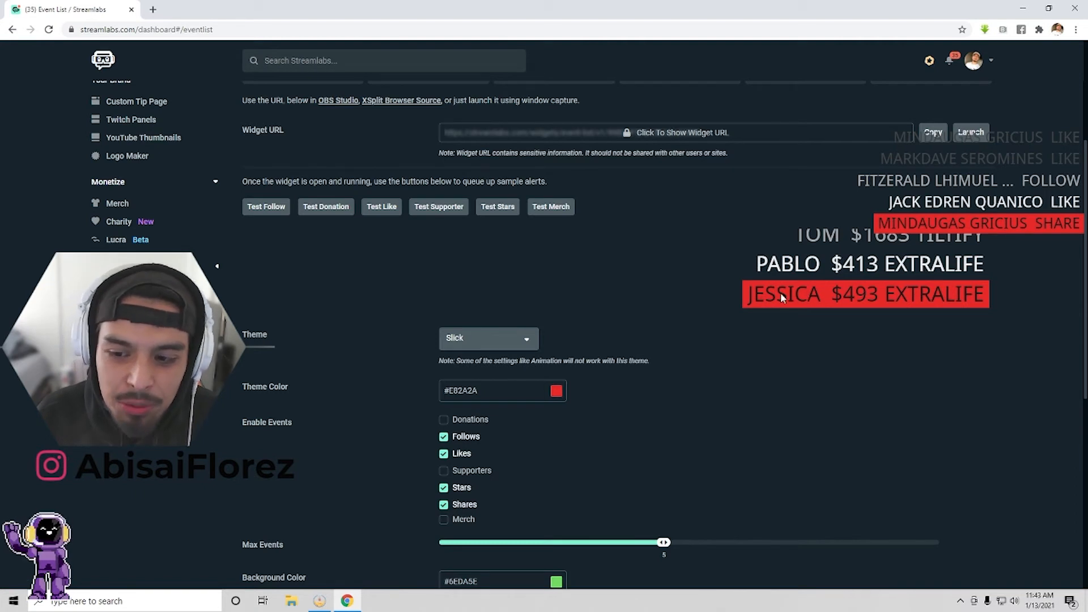
Review the event list's settings from theme and enabled events to animation and fade time, and return to the widget URL.
scroll(612, 399, down, 2)
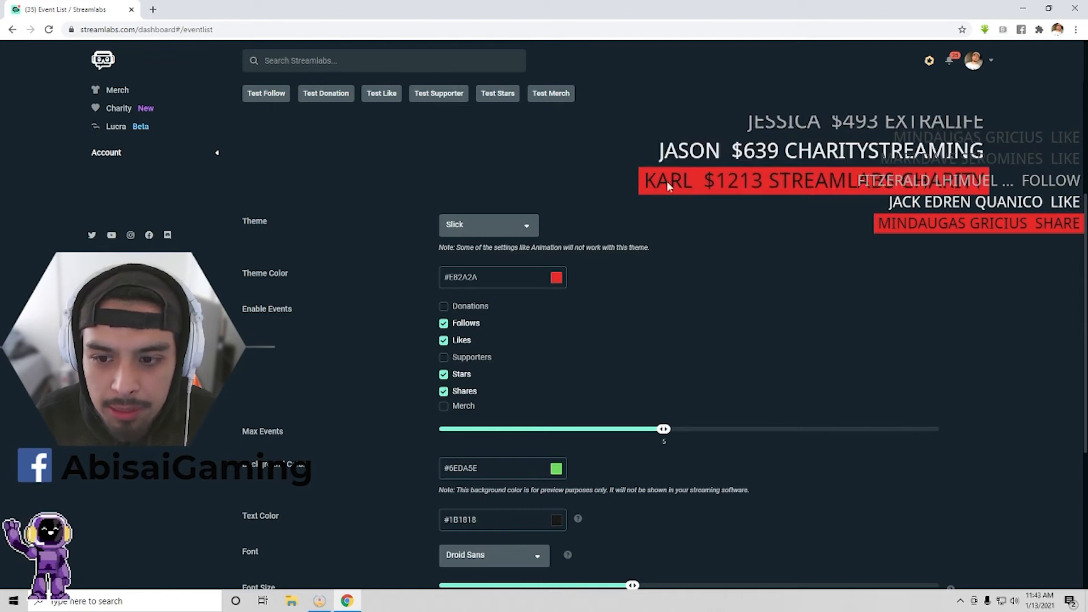
scroll(501, 390, down, 3)
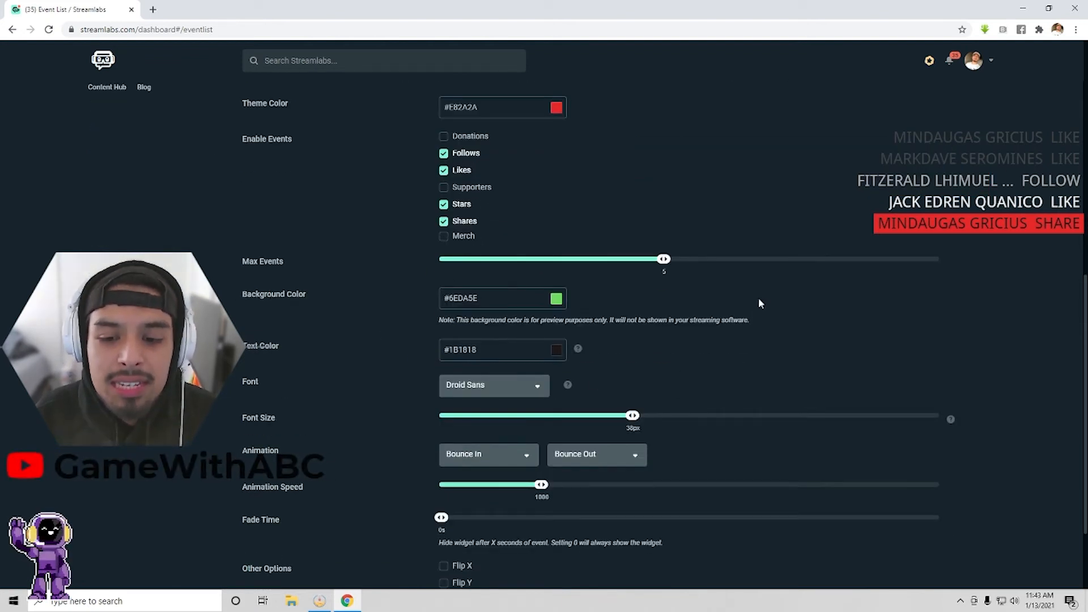
scroll(778, 365, up, 3)
scroll(778, 368, up, 1)
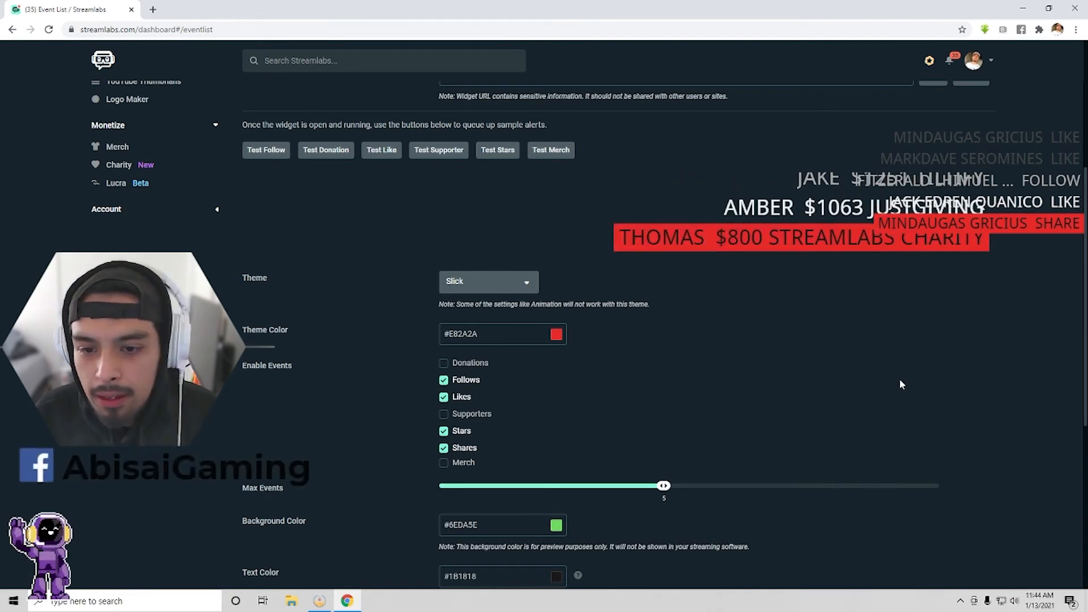
scroll(901, 385, up, 2)
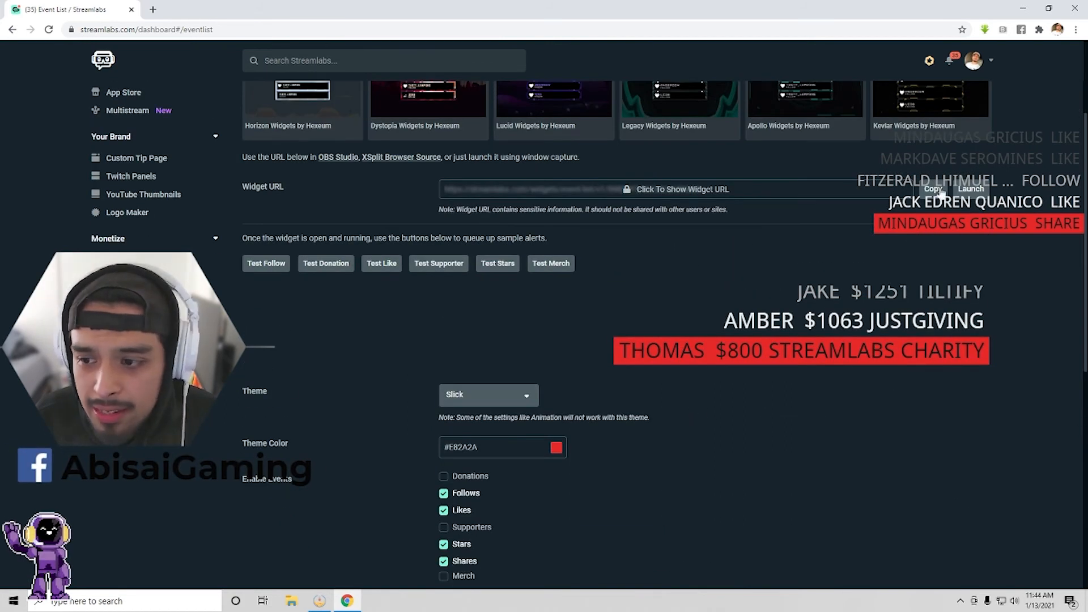
Switch to OBS, move its window up over the Streamlabs page, and view the source types that can be added, including Browser.
click(319, 601)
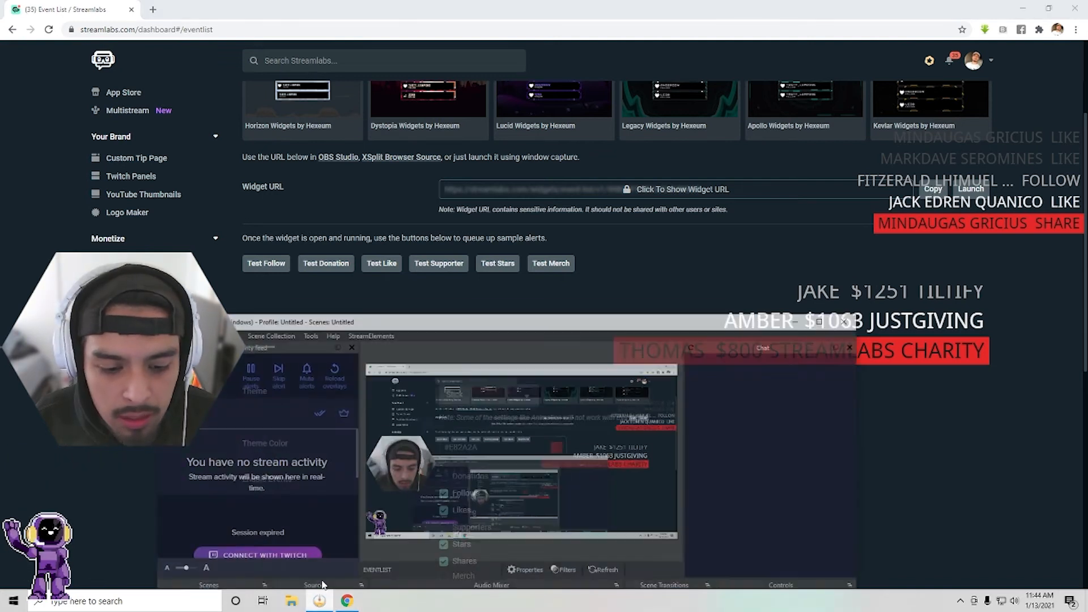
drag(517, 305, 634, 180)
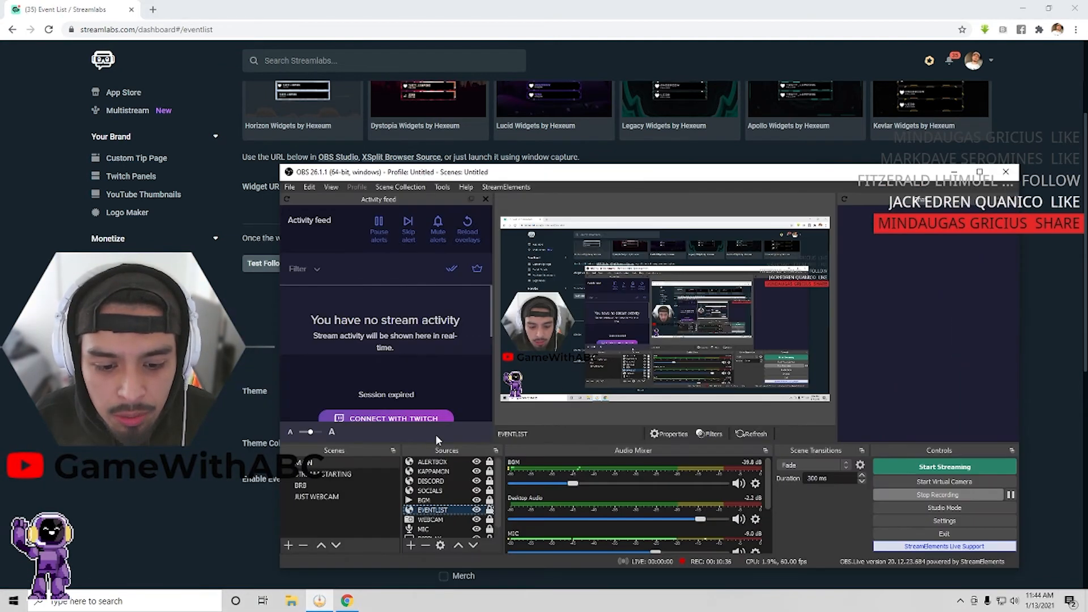
click(414, 544)
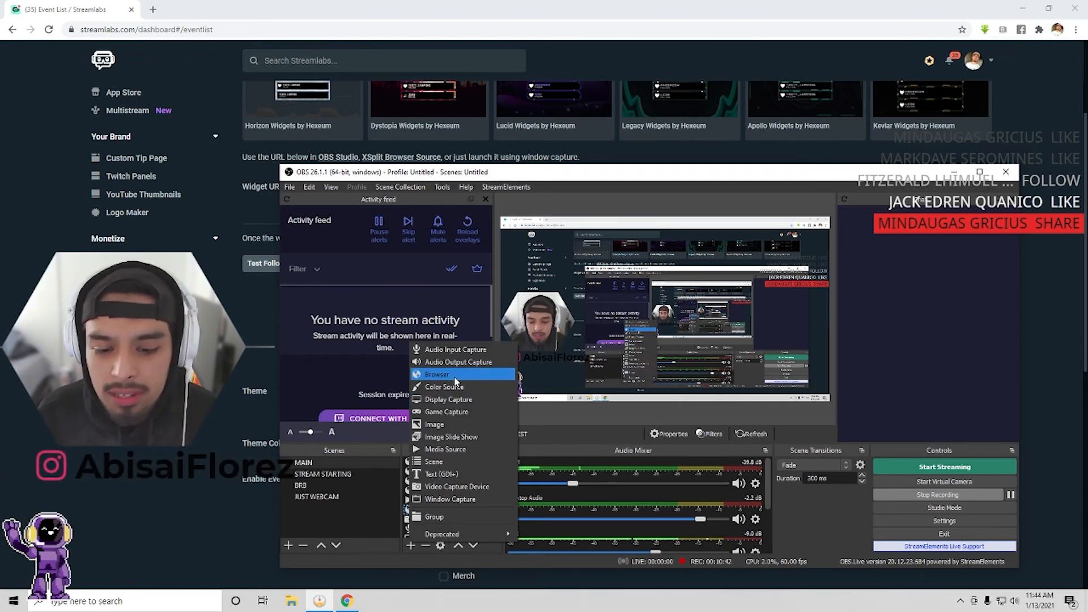
click(638, 173)
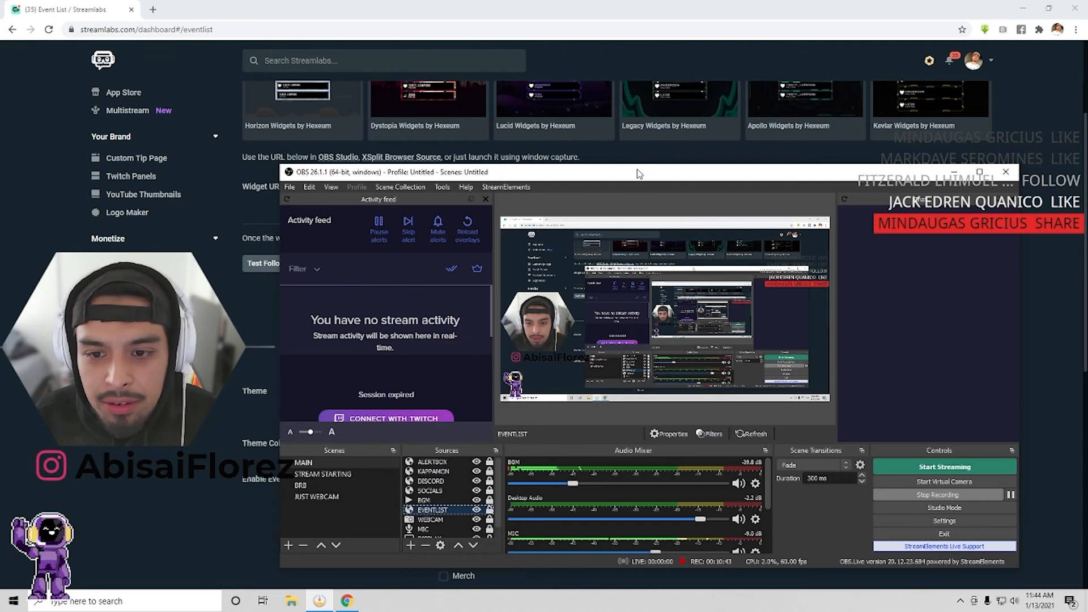
Open the EVENTLIST source's properties to inspect its widget URL, cancel without changes, and minimize OBS.
right_click(436, 510)
click(459, 513)
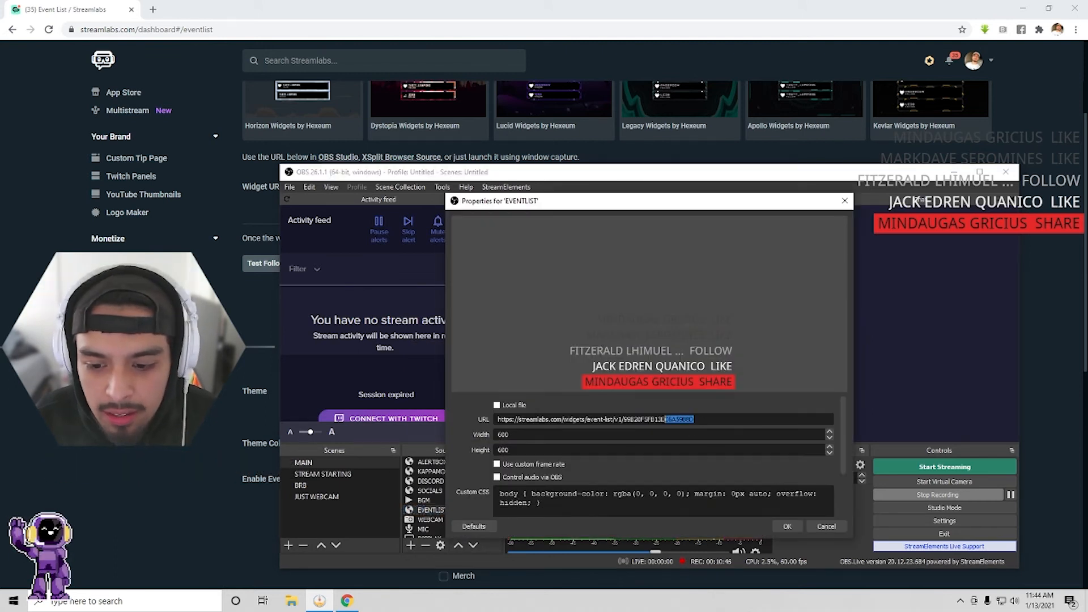
key(ctrl+a)
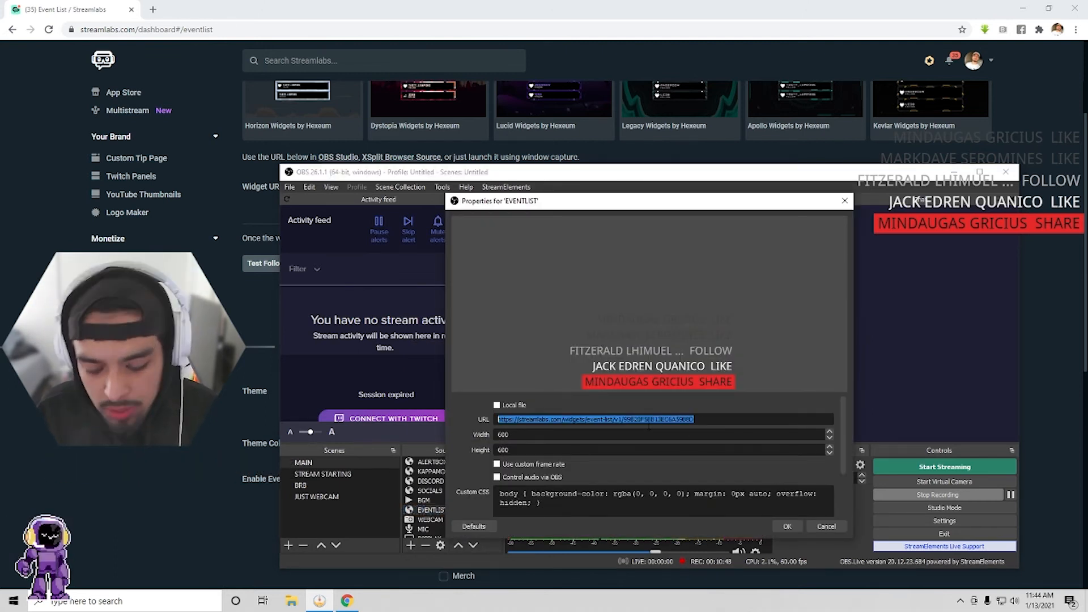
click(825, 526)
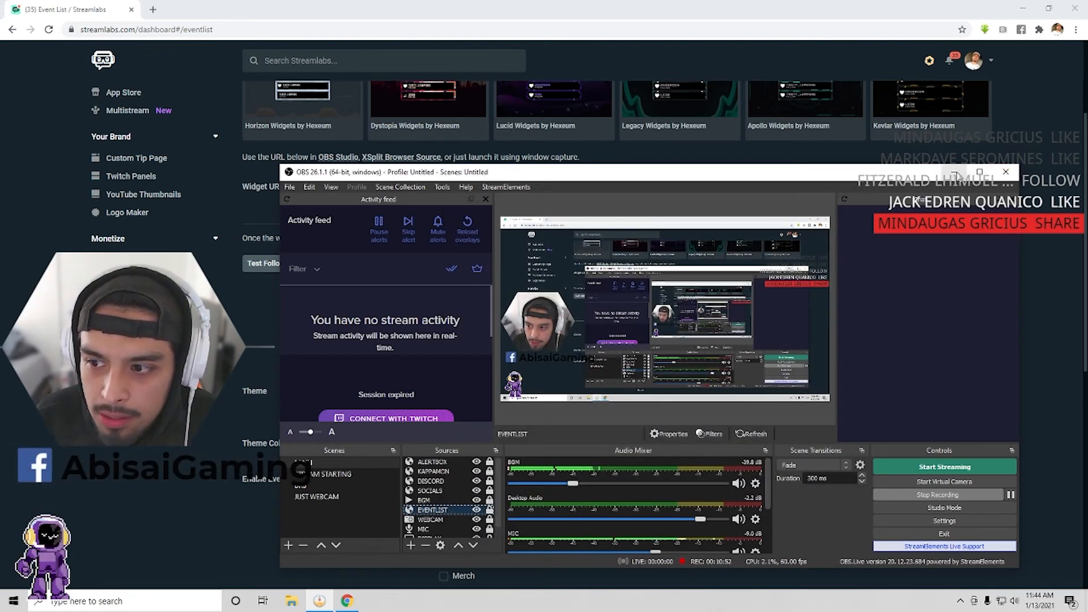
click(954, 172)
Open the full Streamlabs widget gallery and examine the available widgets, from Alert Box and Chat Box down to Poll.
scroll(952, 302, up, 3)
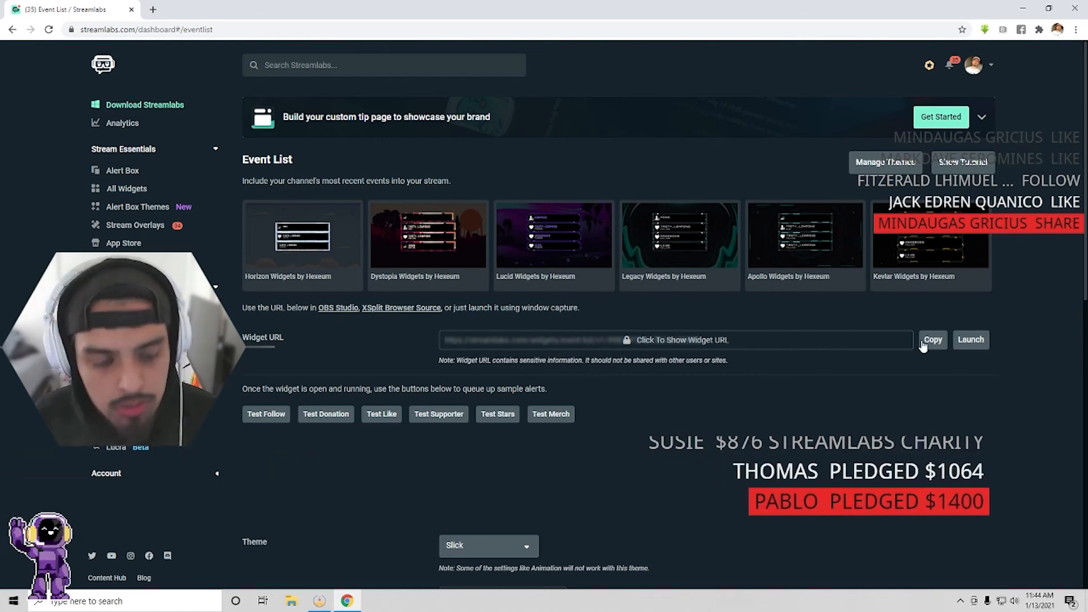
right_click(646, 328)
click(1011, 418)
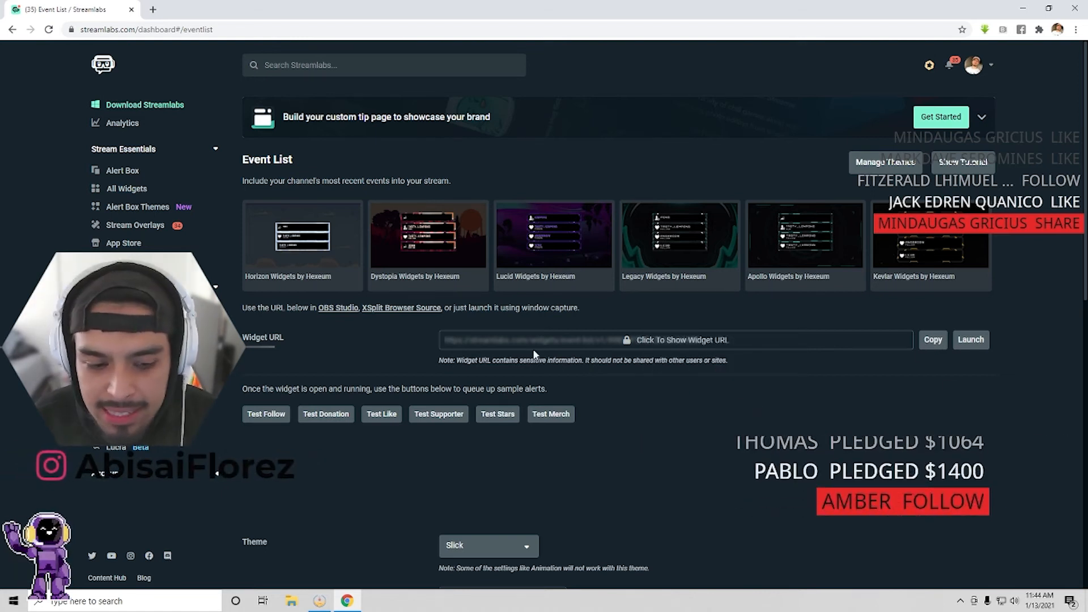
click(139, 187)
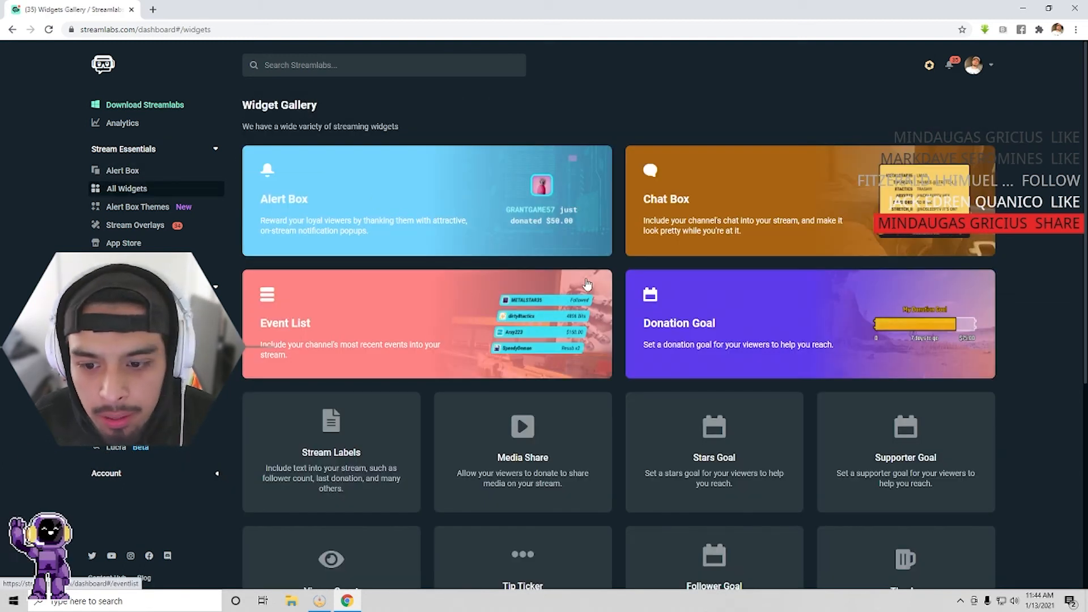
scroll(434, 332, down, 2)
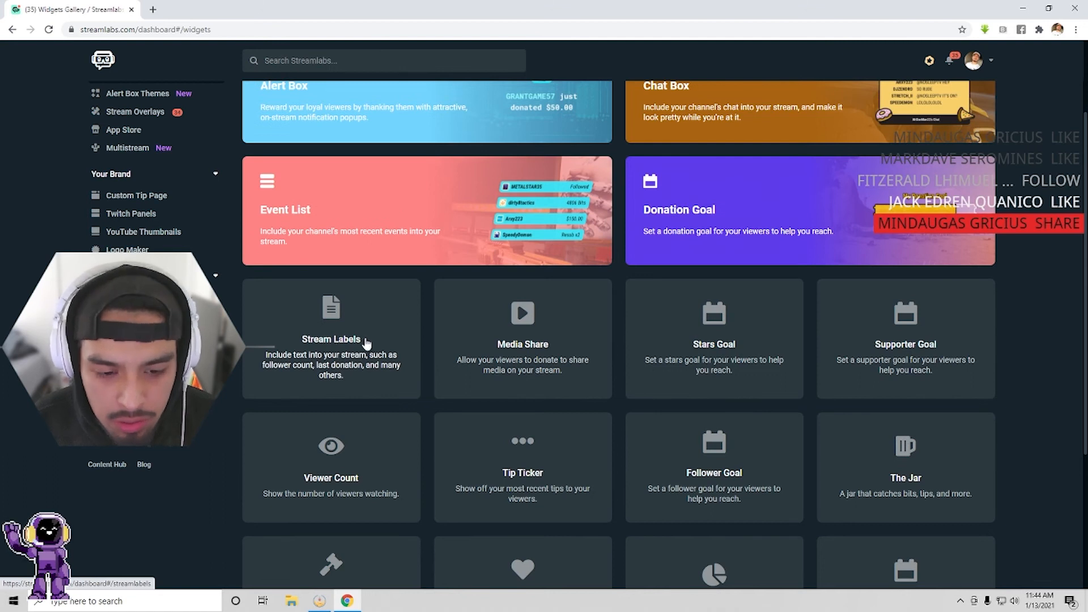
scroll(476, 376, down, 3)
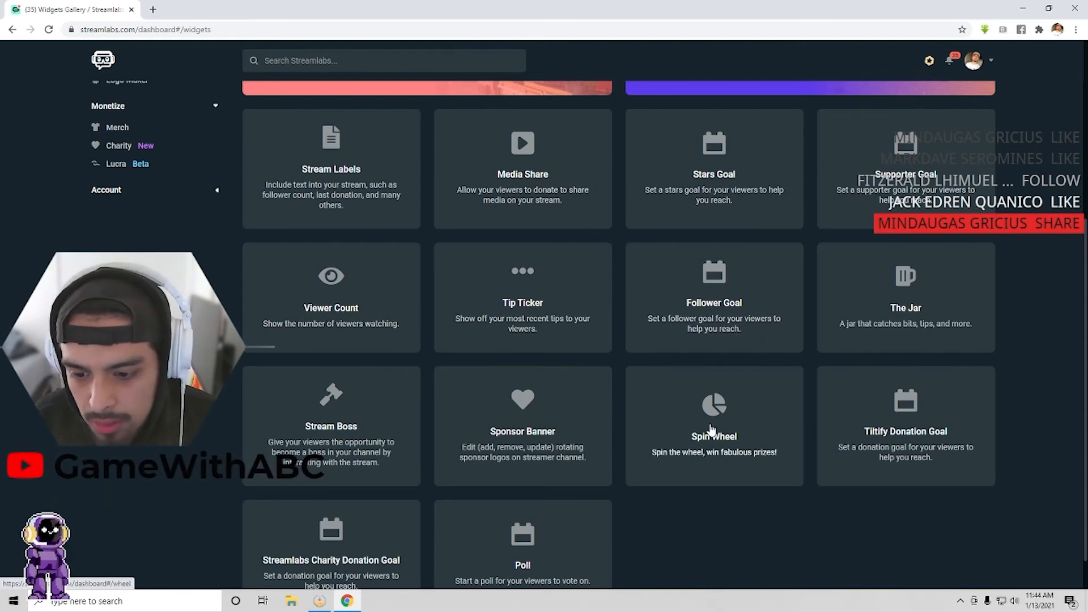
scroll(517, 450, down, 1)
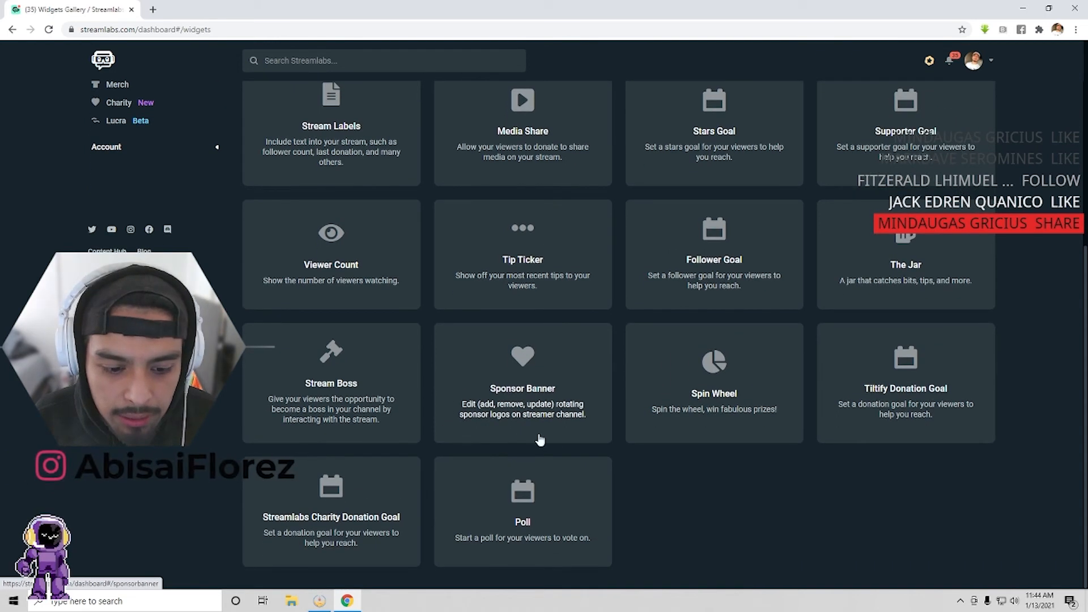
scroll(576, 423, up, 2)
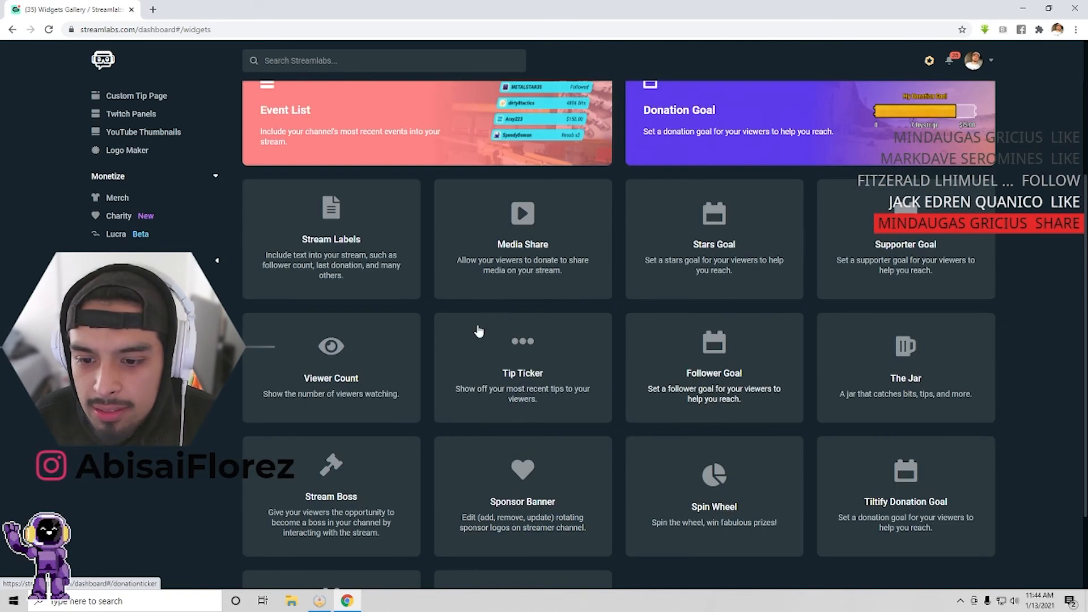
scroll(744, 354, up, 4)
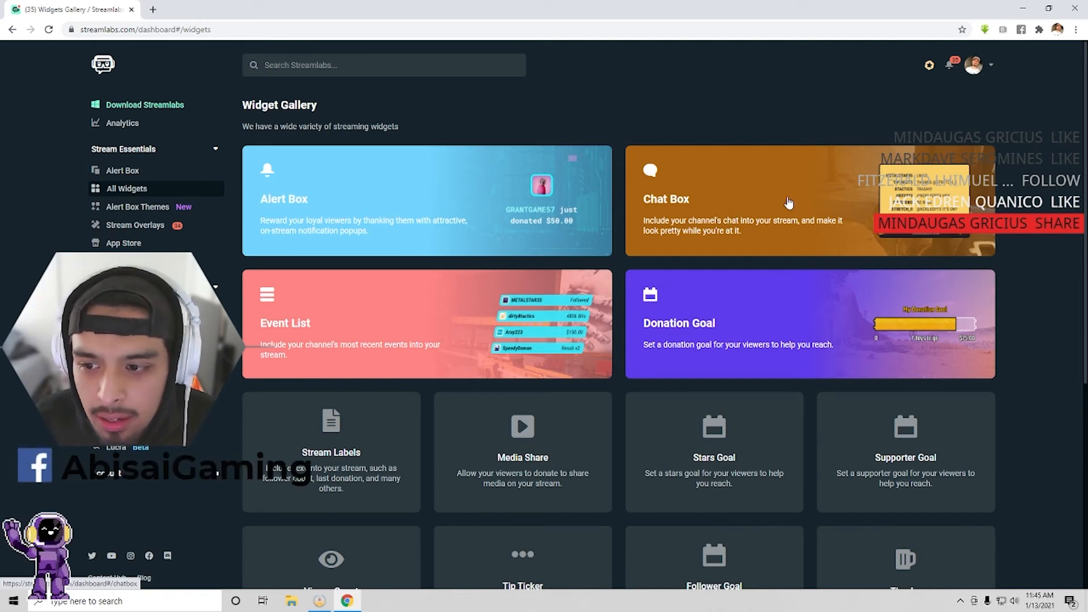
Open the Chat Box widget, look over its settings, and copy its widget URL.
click(703, 210)
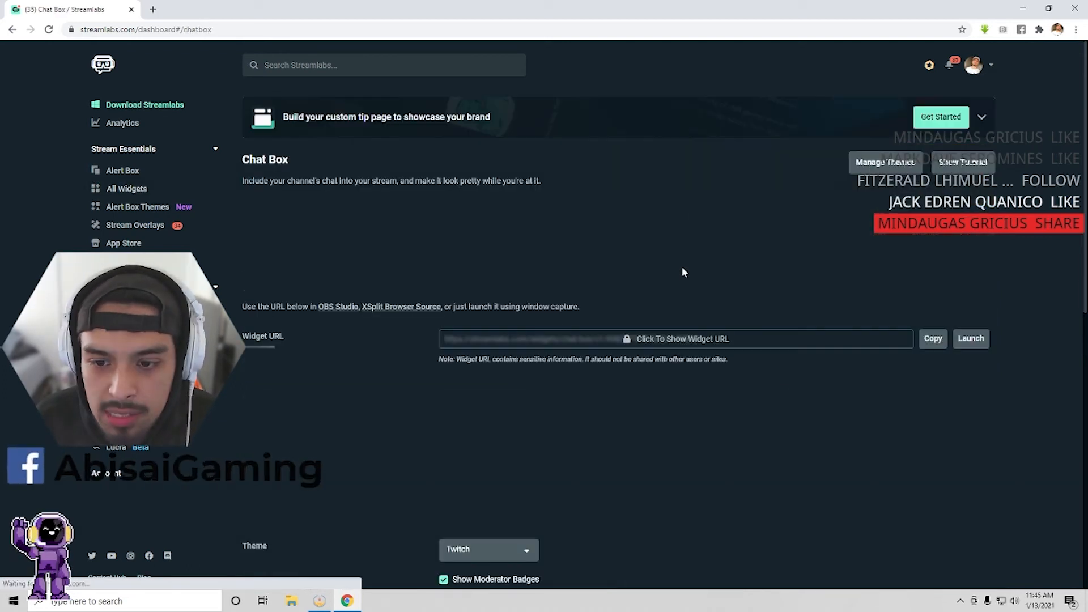
scroll(591, 323, down, 1)
scroll(591, 323, down, 1)
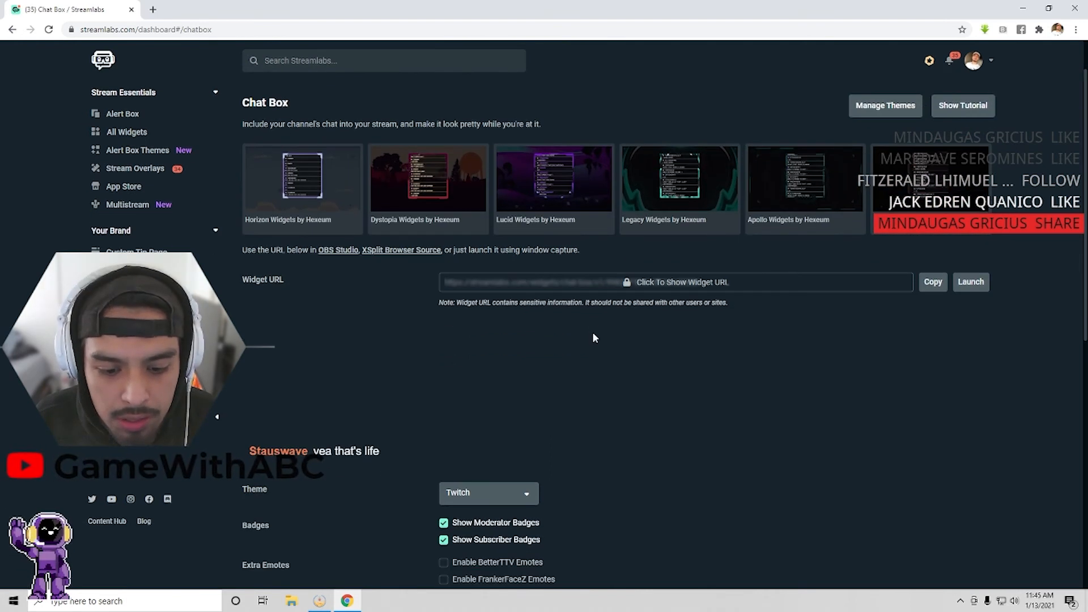
scroll(560, 374, down, 3)
scroll(556, 369, up, 3)
scroll(448, 442, down, 1)
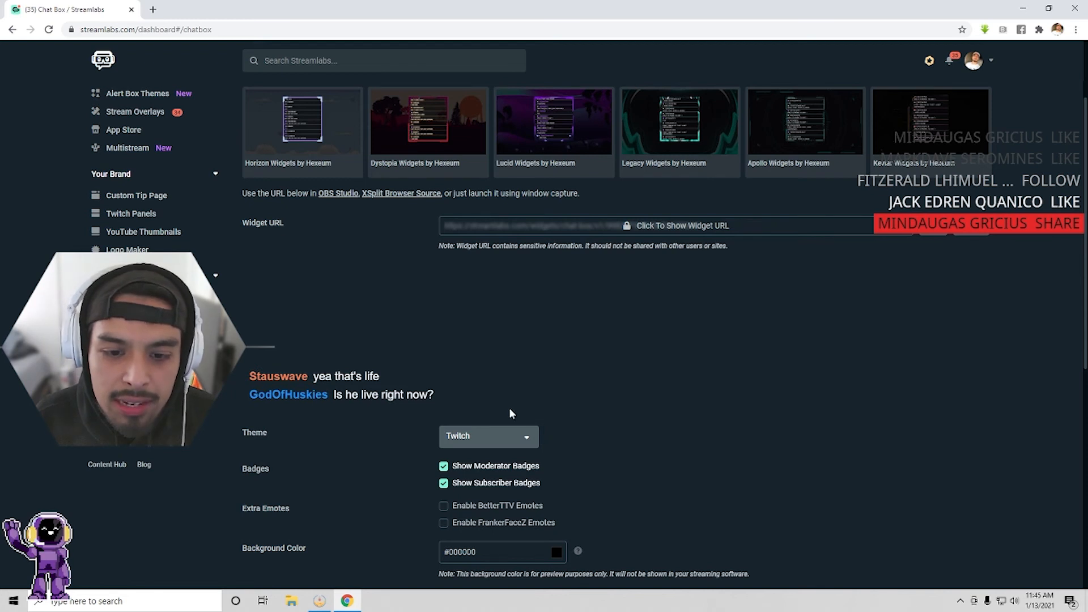
scroll(510, 408, up, 1)
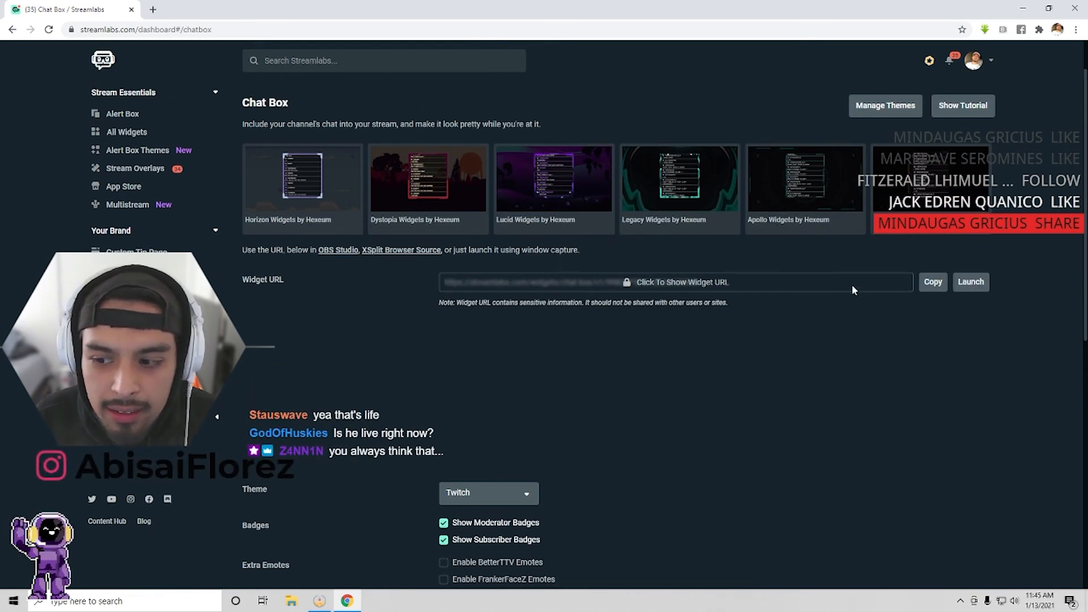
click(932, 283)
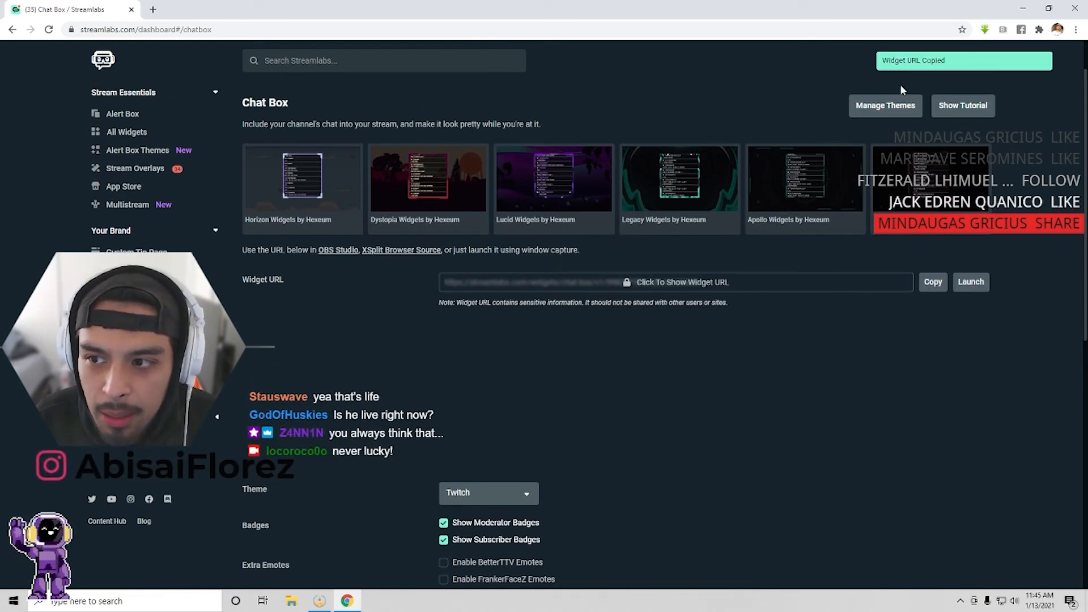
Switch to OBS, view the addable source types, and display the STREAM STARTING scene before returning to MAIN.
click(319, 600)
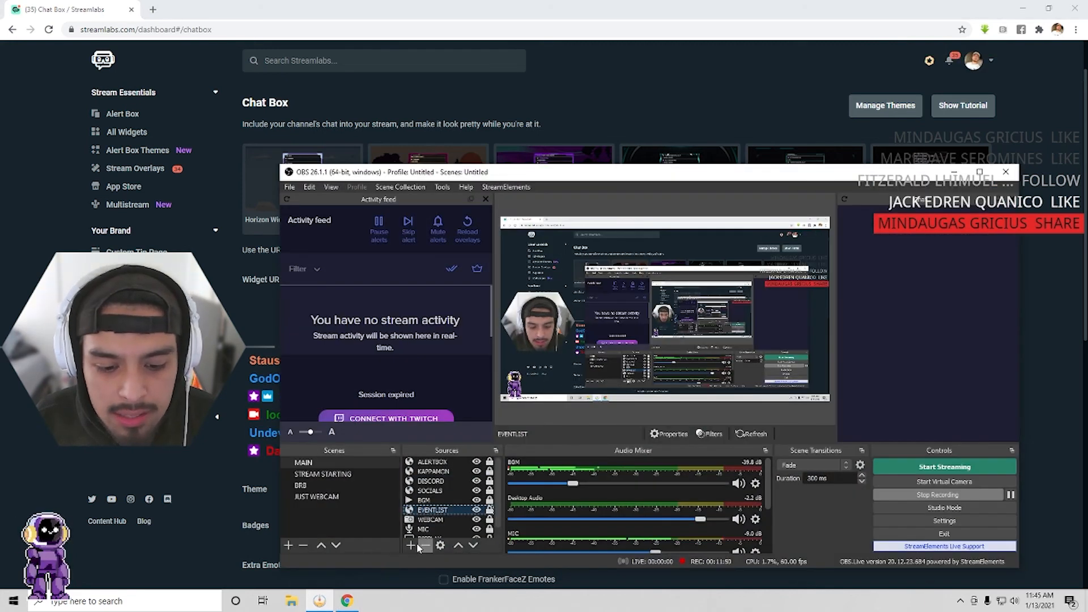
click(410, 545)
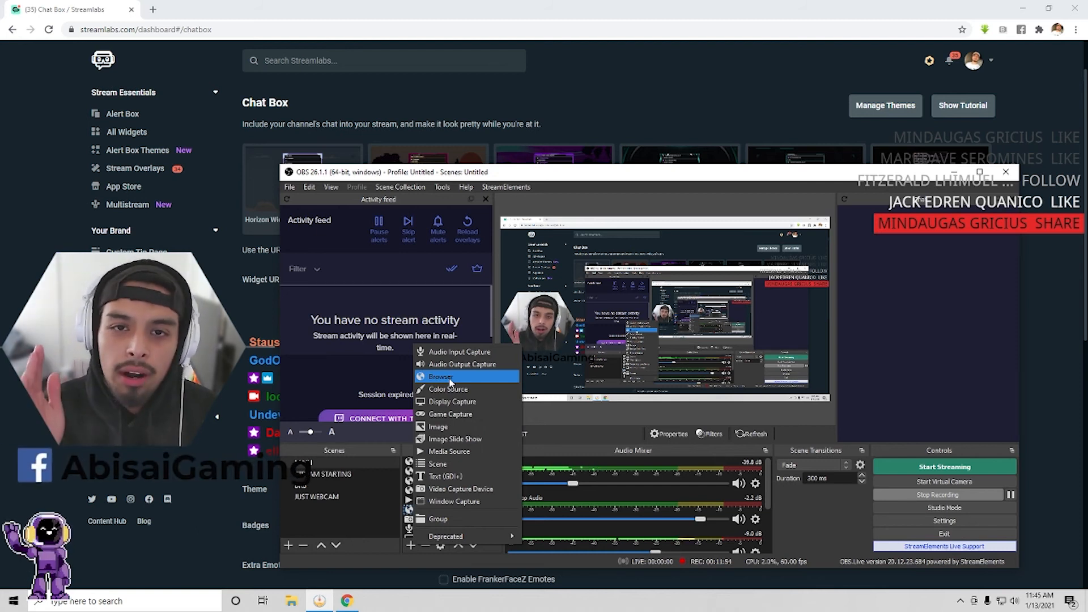
click(576, 196)
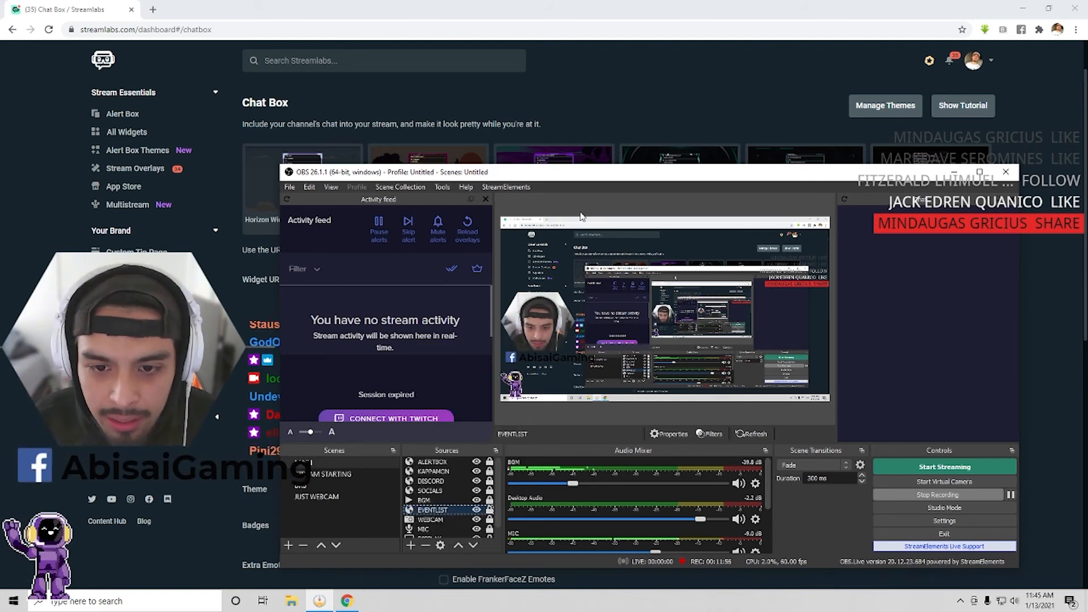
click(340, 475)
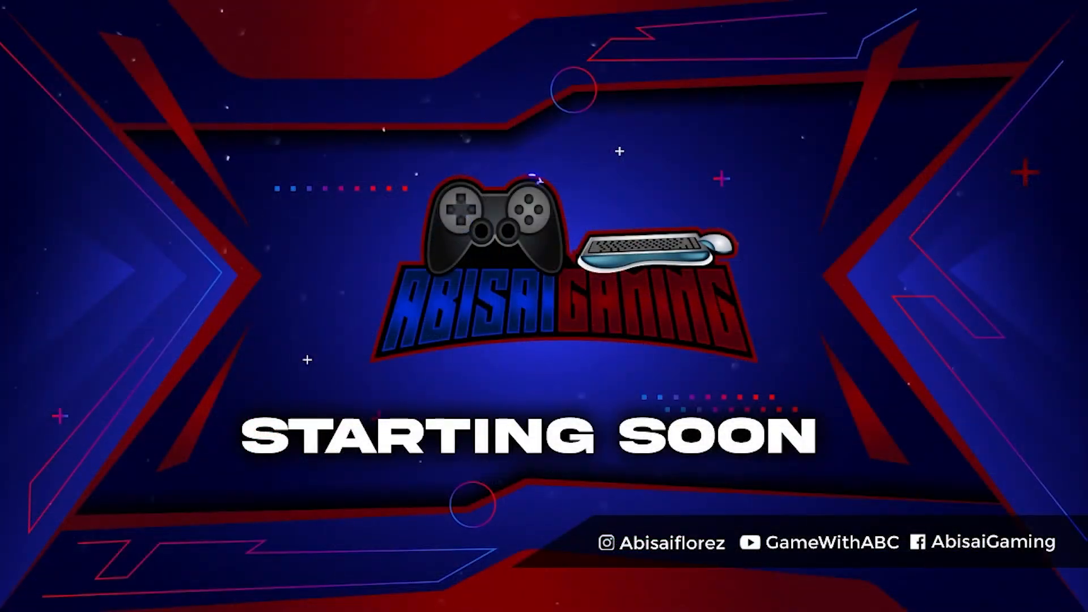
click(317, 463)
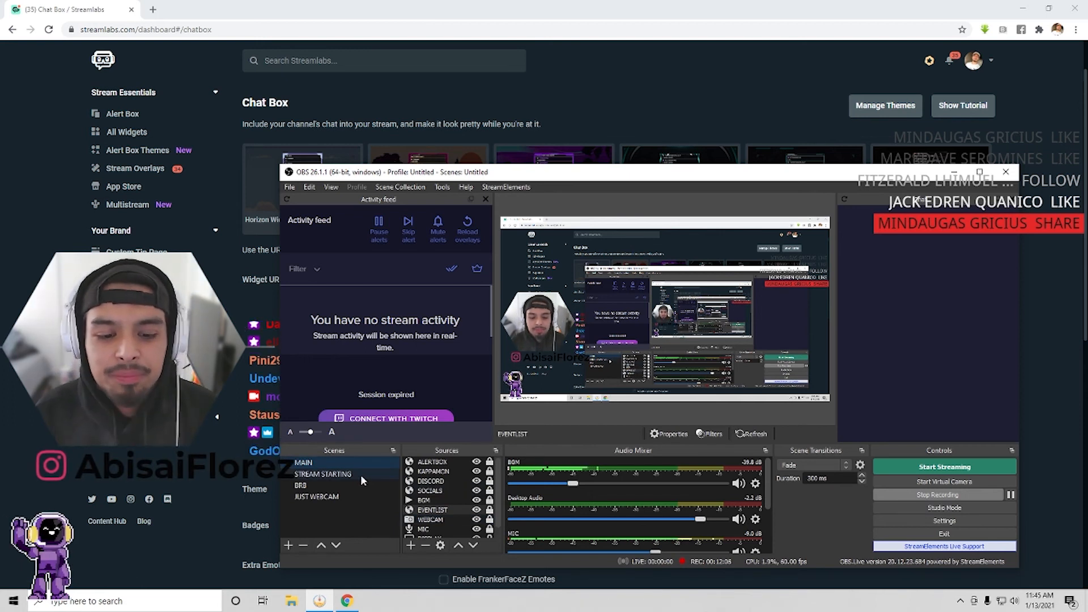
Open the creation dialog for a Browser source in the MAIN scene to view the existing browser sources, and cancel it.
click(411, 546)
click(436, 376)
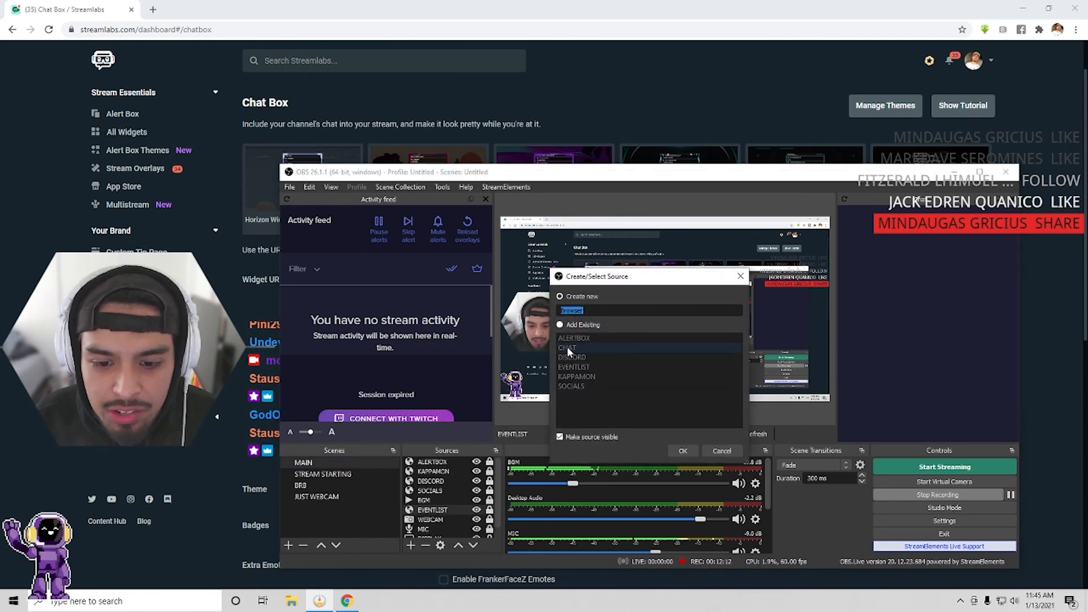
click(722, 451)
Show where a browser source's URL is entered, using the EVENTLIST properties, cancel them, and minimize OBS.
right_click(435, 513)
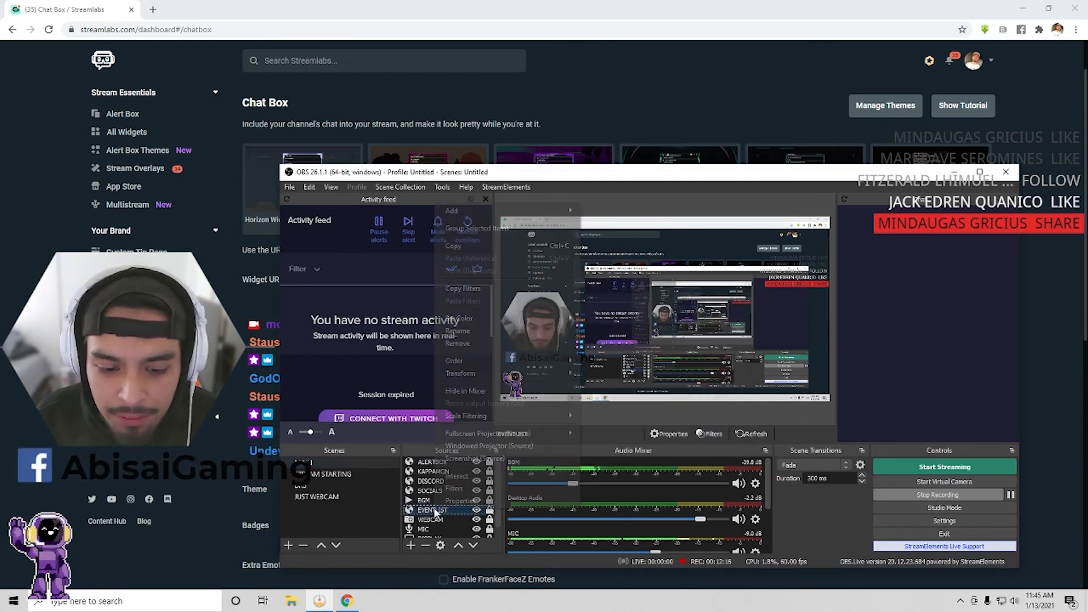
click(460, 508)
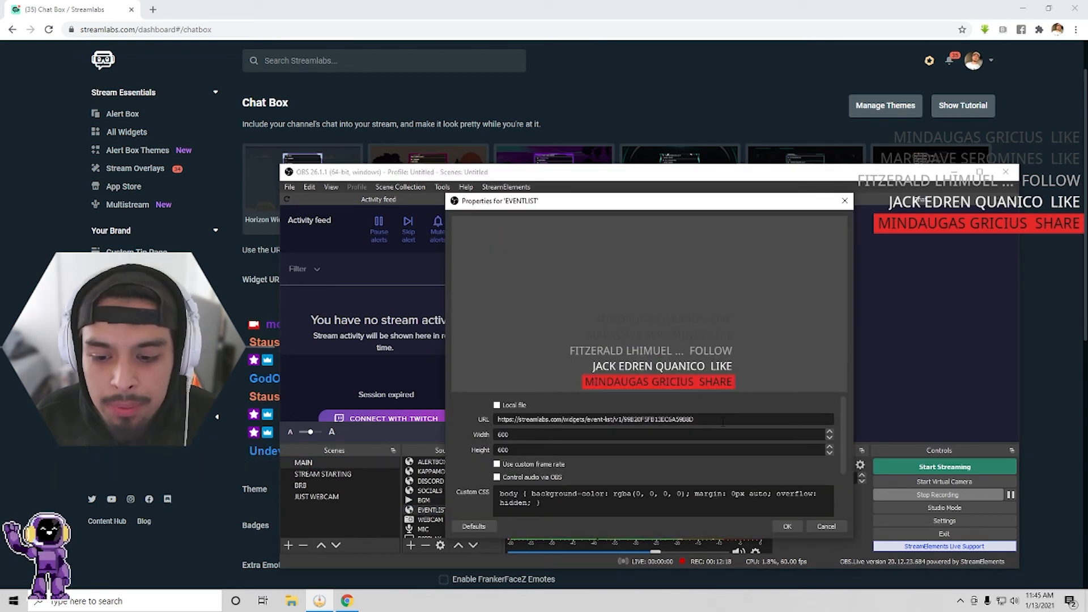
triple_click(568, 419)
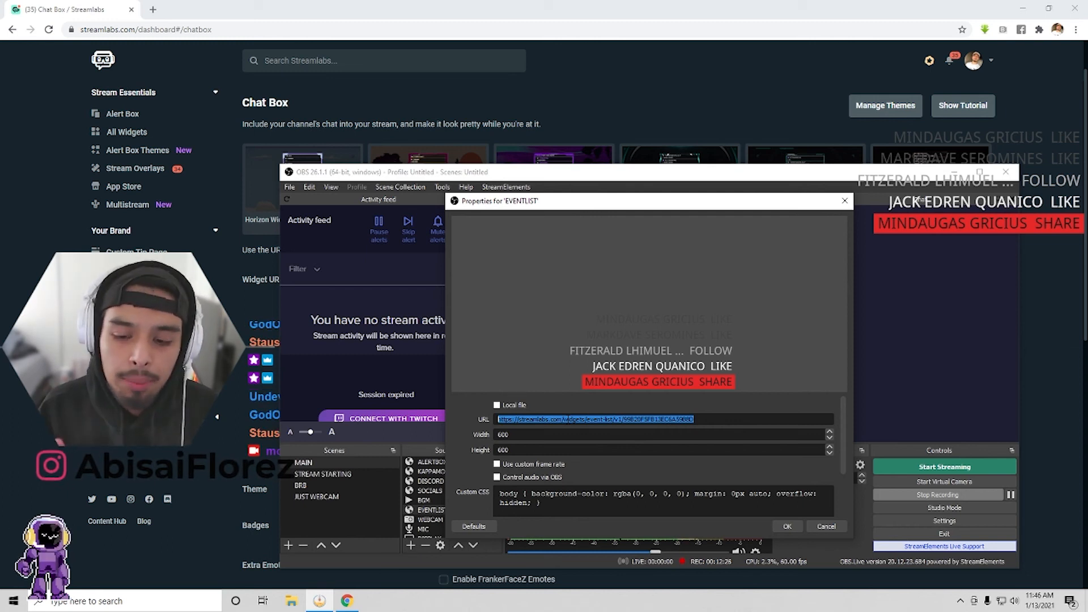
click(827, 526)
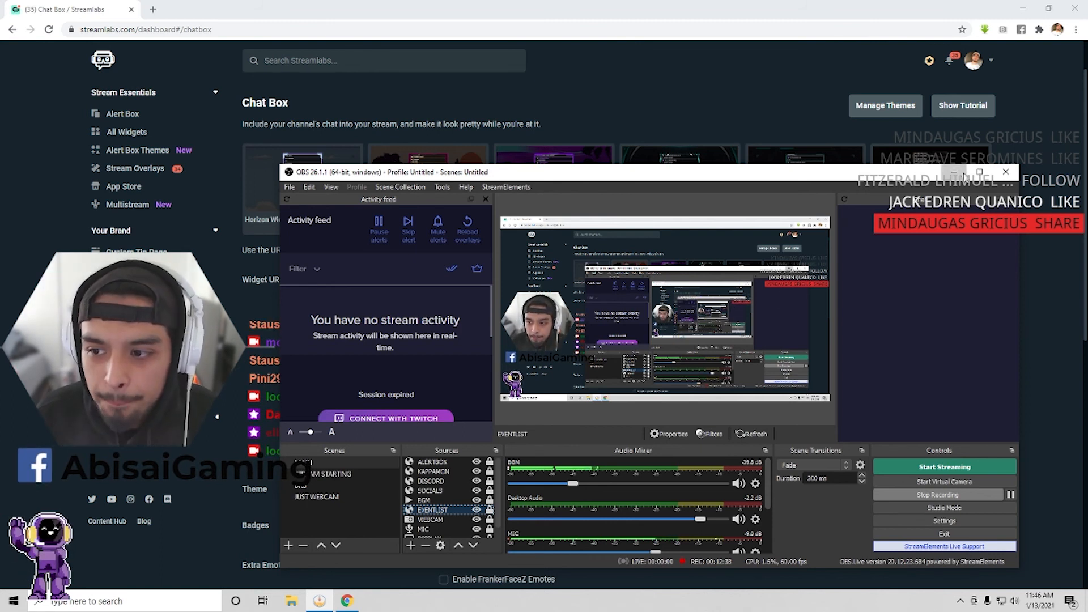
click(954, 171)
Review the Chat Box settings from theme and badges to custom bad words, and switch back to OBS.
scroll(566, 360, down, 3)
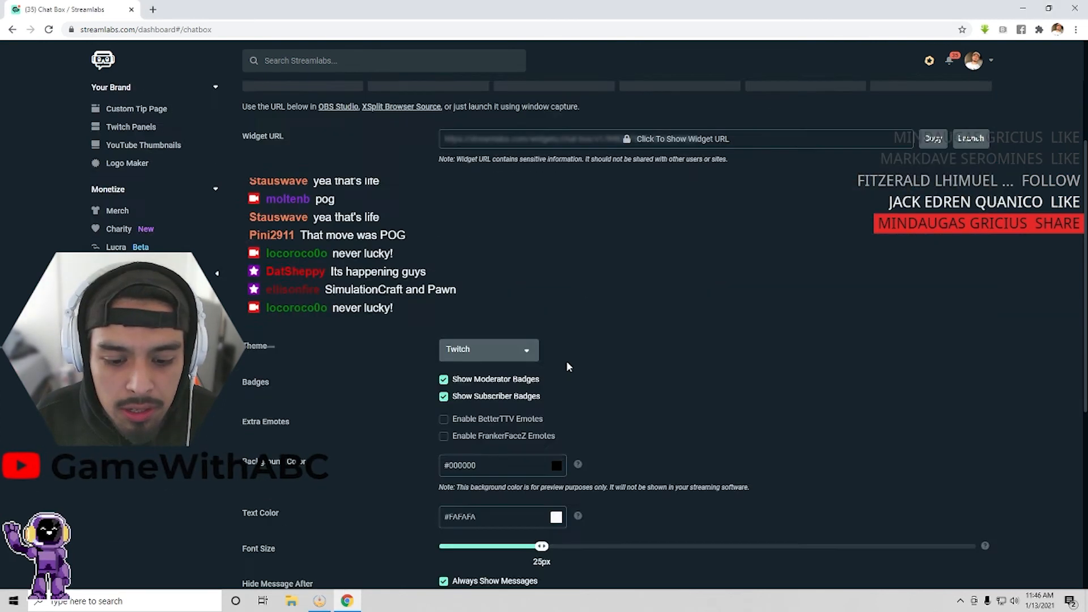
scroll(564, 366, down, 4)
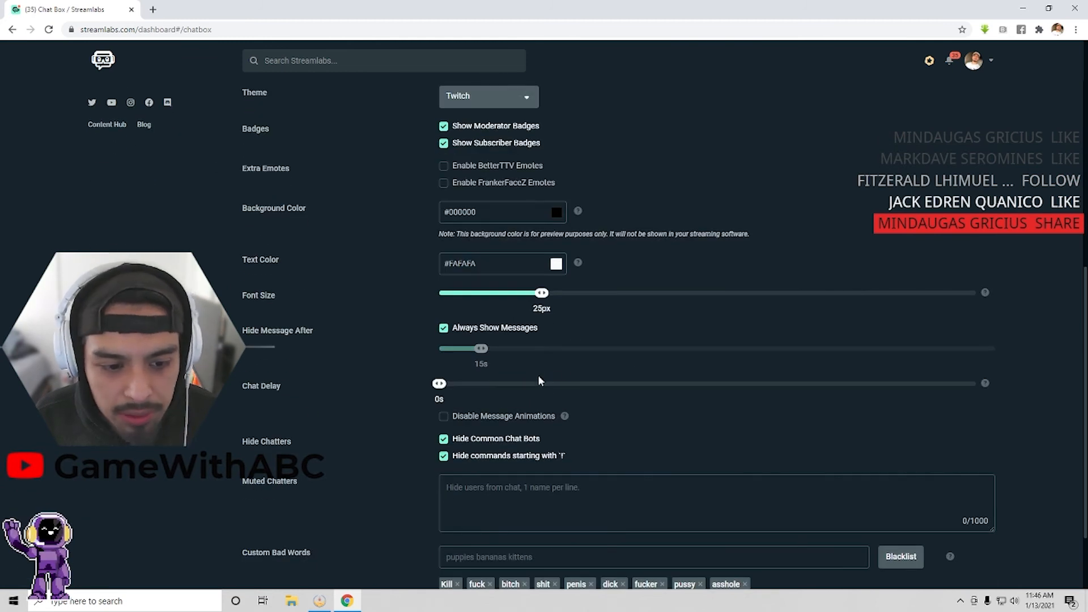
scroll(538, 380, up, 8)
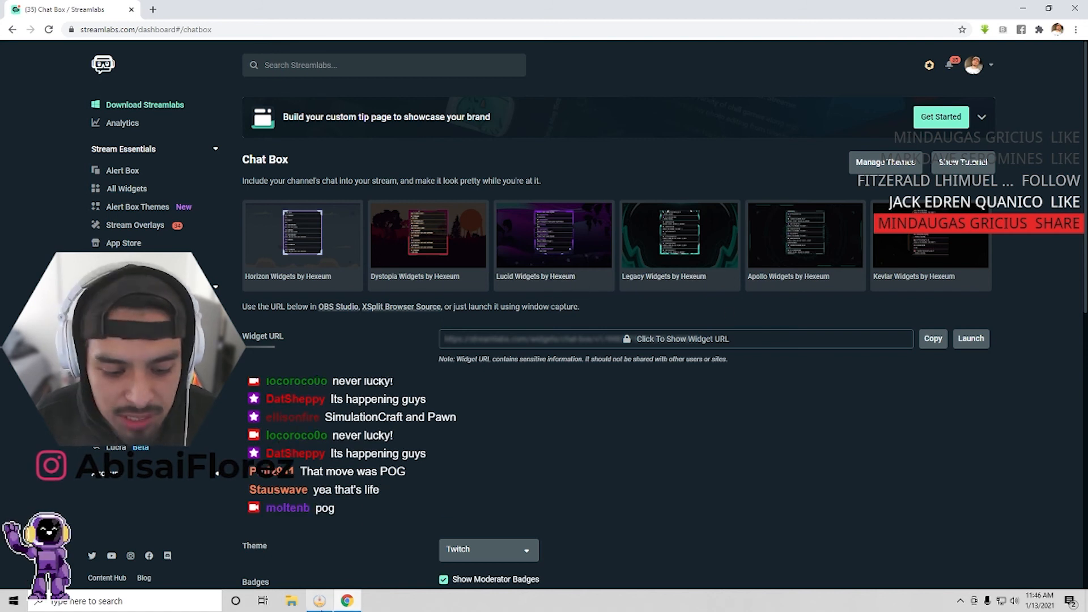
click(320, 601)
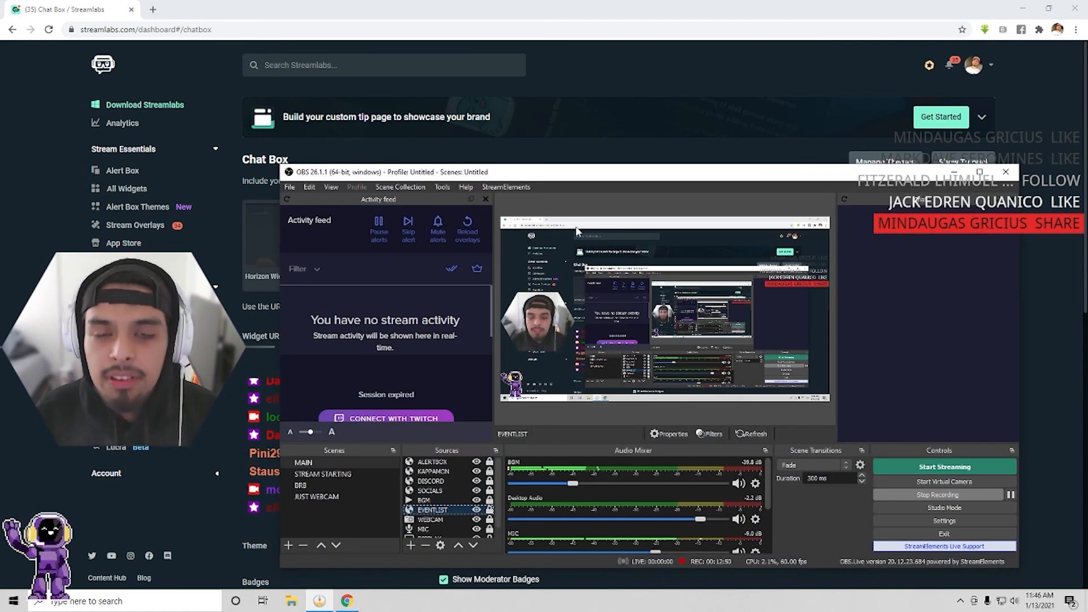